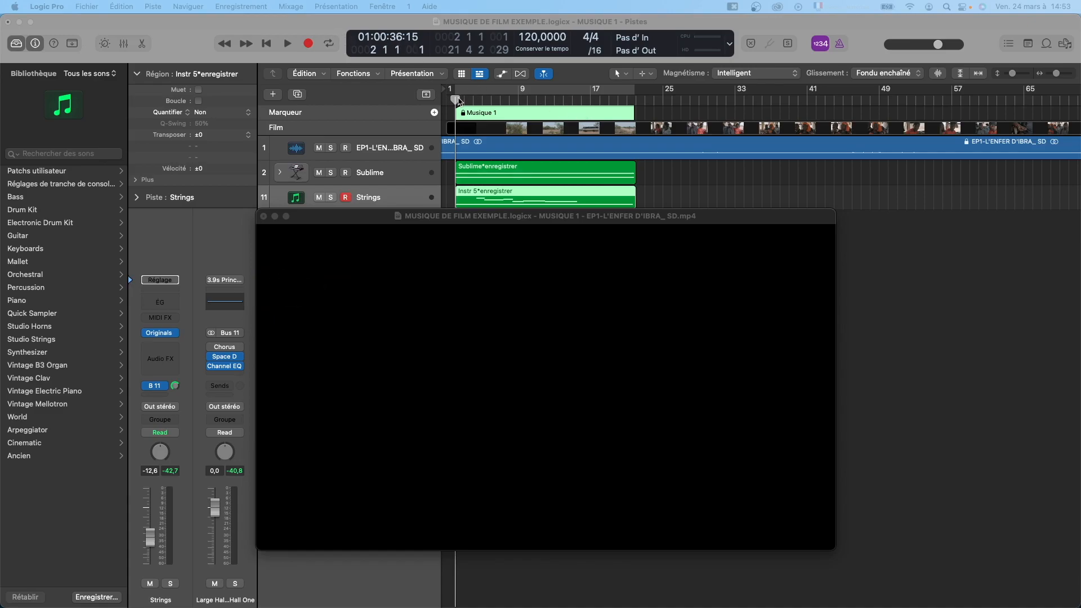
Scrub the playhead from the start of the Musique 1 marker to bar 22 and return it to bar 2.
left_click_drag(643, 219, 646, 221)
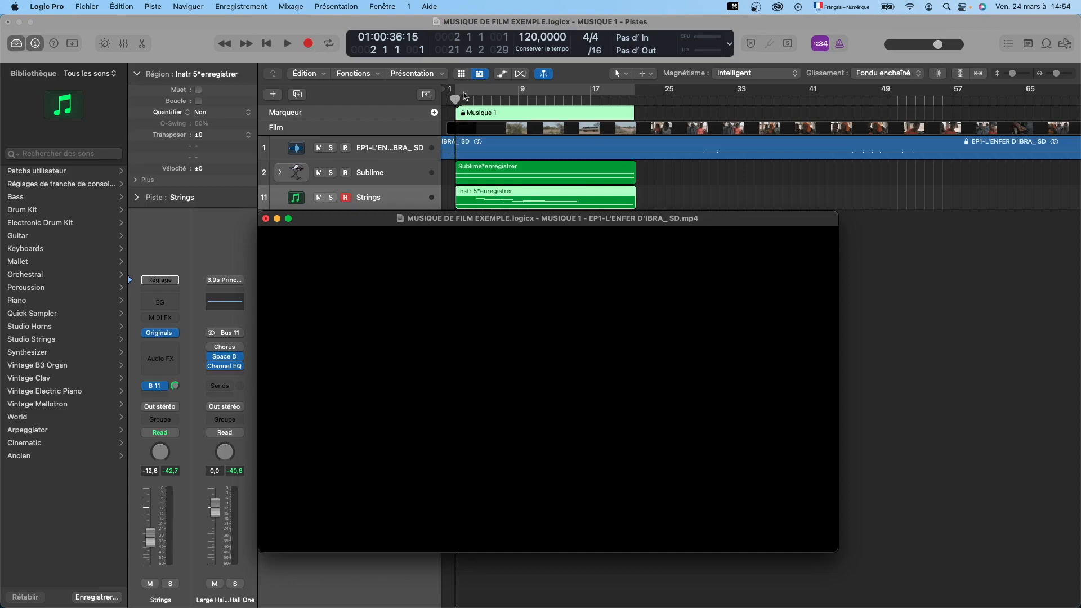
left_click_drag(456, 100, 637, 120)
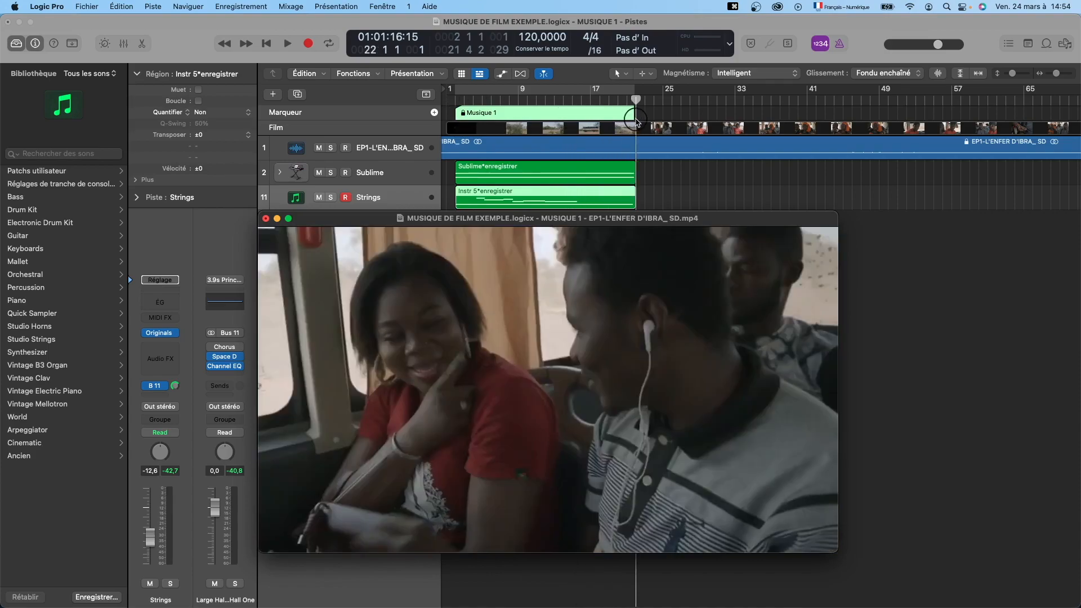
left_click_drag(636, 120, 456, 118)
mouse_move(663, 245)
left_click(649, 221)
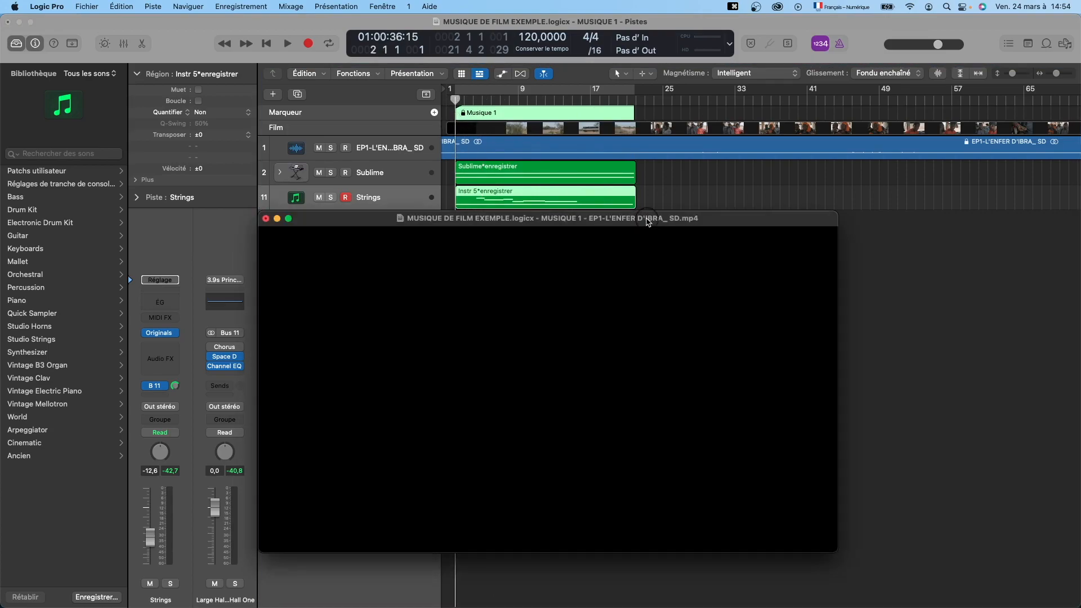
Move the film window slightly lower so that it sits just below the Strings track.
mouse_move(647, 221)
left_mouse_down()
mouse_move(637, 226)
mouse_move(647, 223)
left_mouse_up()
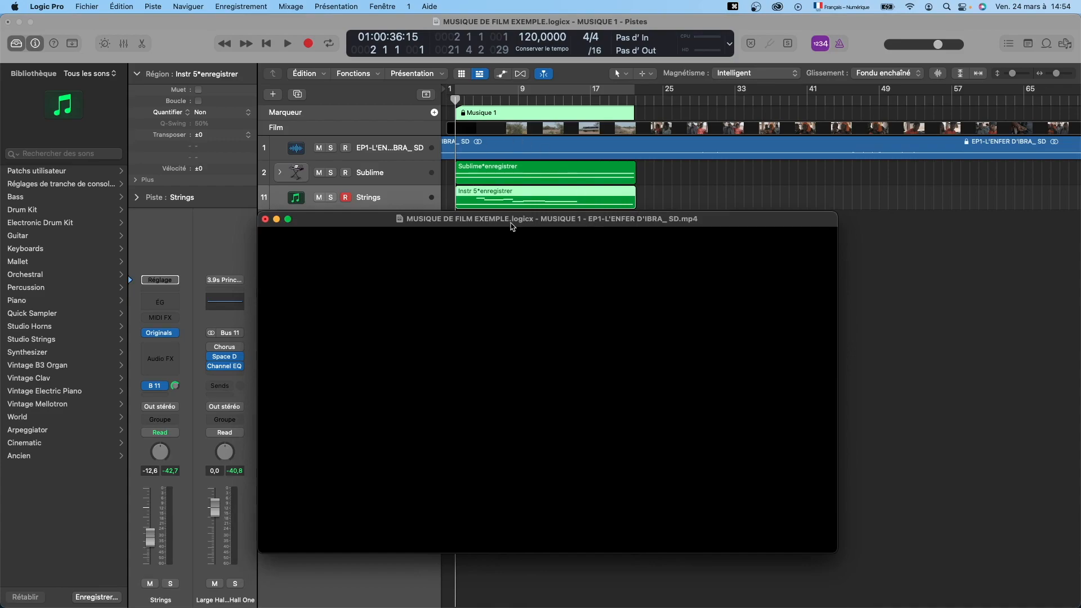
left_click_drag(530, 223, 502, 260)
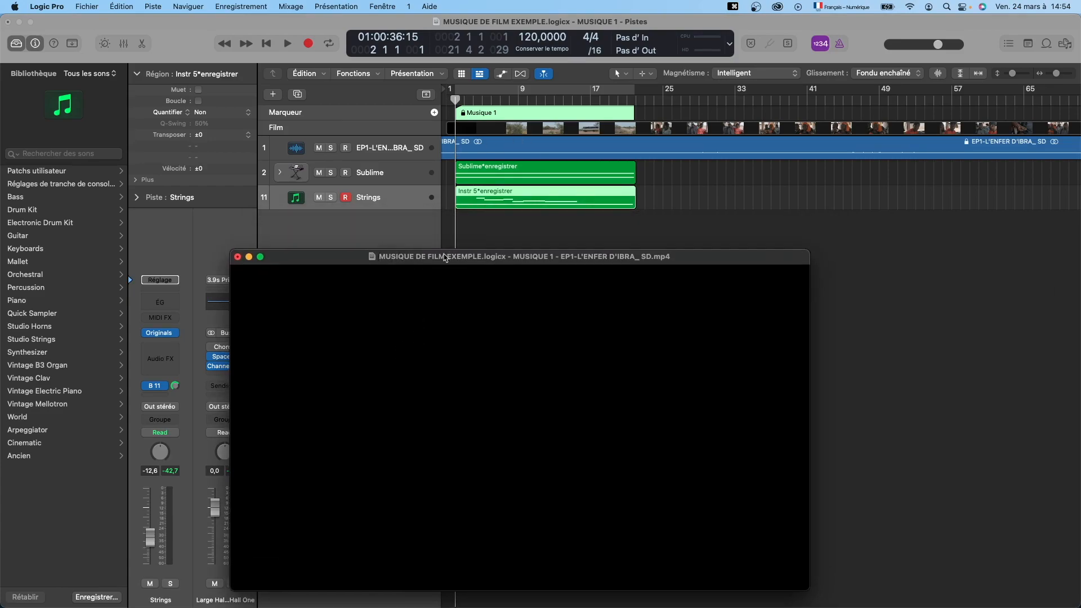
left_click_drag(433, 262, 438, 239)
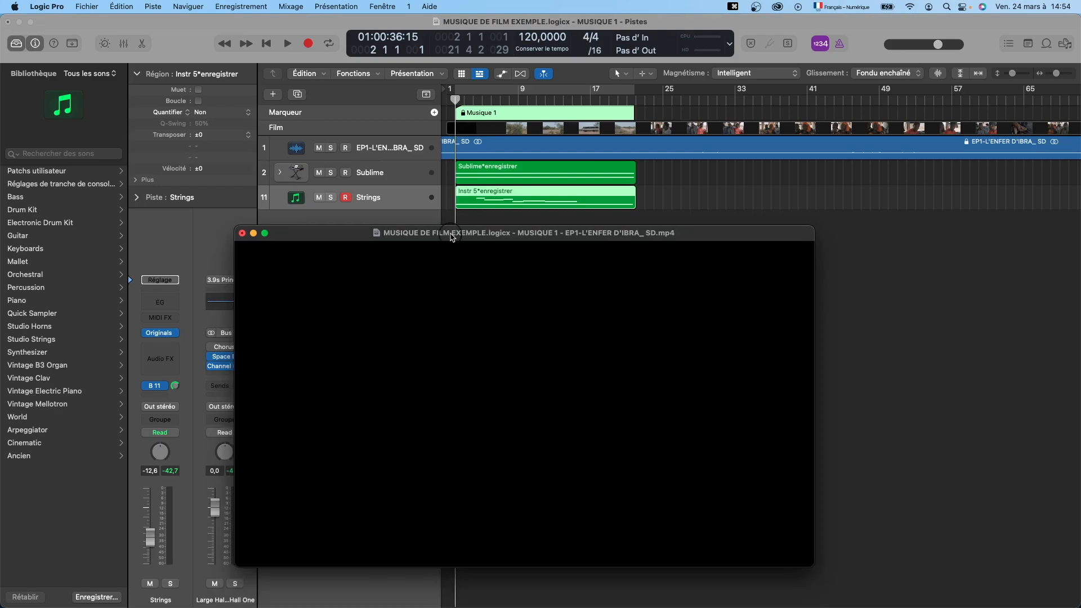
left_click(474, 92)
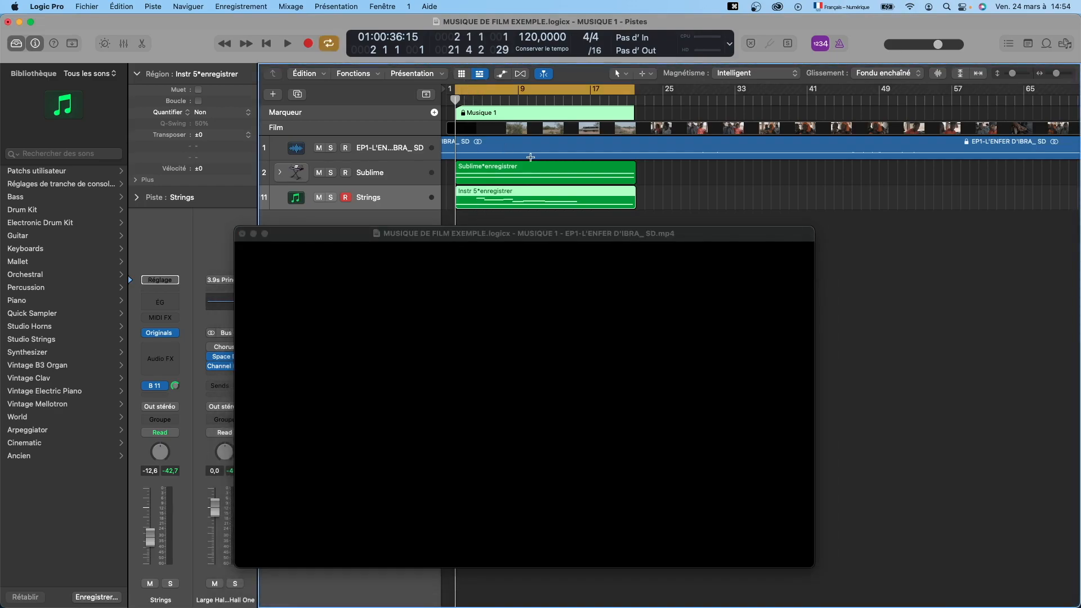
mouse_move(456, 100)
left_mouse_down()
mouse_move(635, 109)
mouse_move(455, 107)
left_mouse_up()
left_click(476, 90)
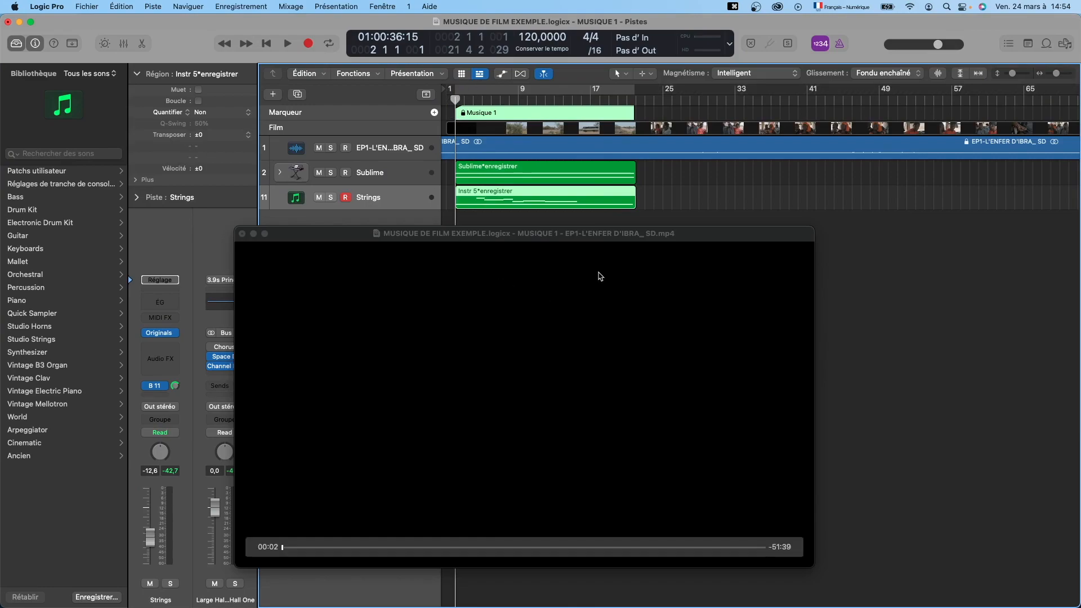
Select the Sublime and Instr 5 regions, and enlarge the track rows while fitting the Musique 1 and Musique 2 markers in the timeline.
mouse_move(556, 259)
left_click(484, 147)
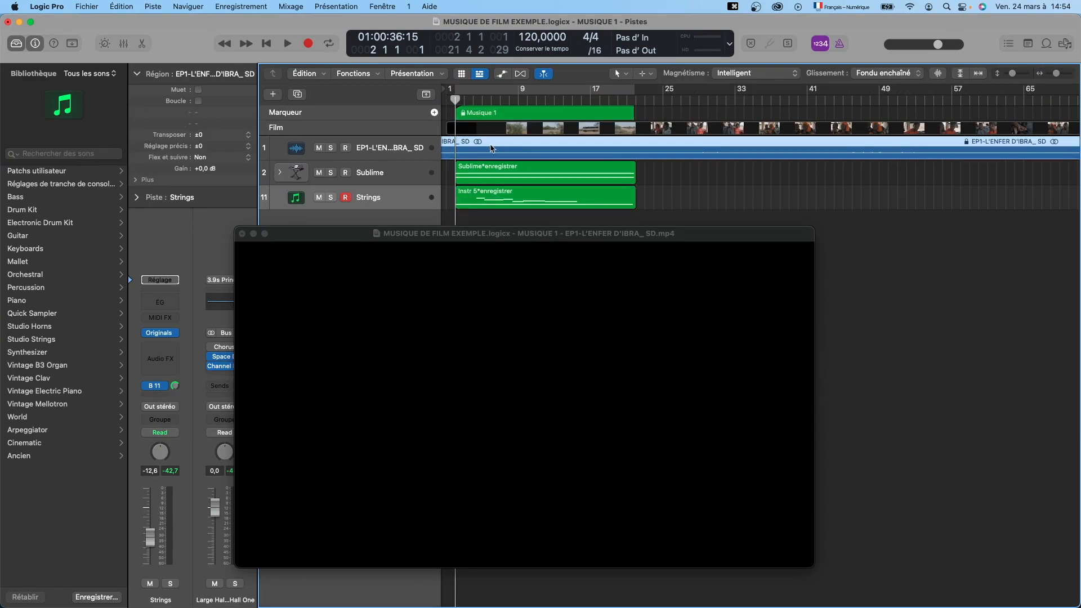
key("ctrl+z")
scroll(491, 149, "up", 5)
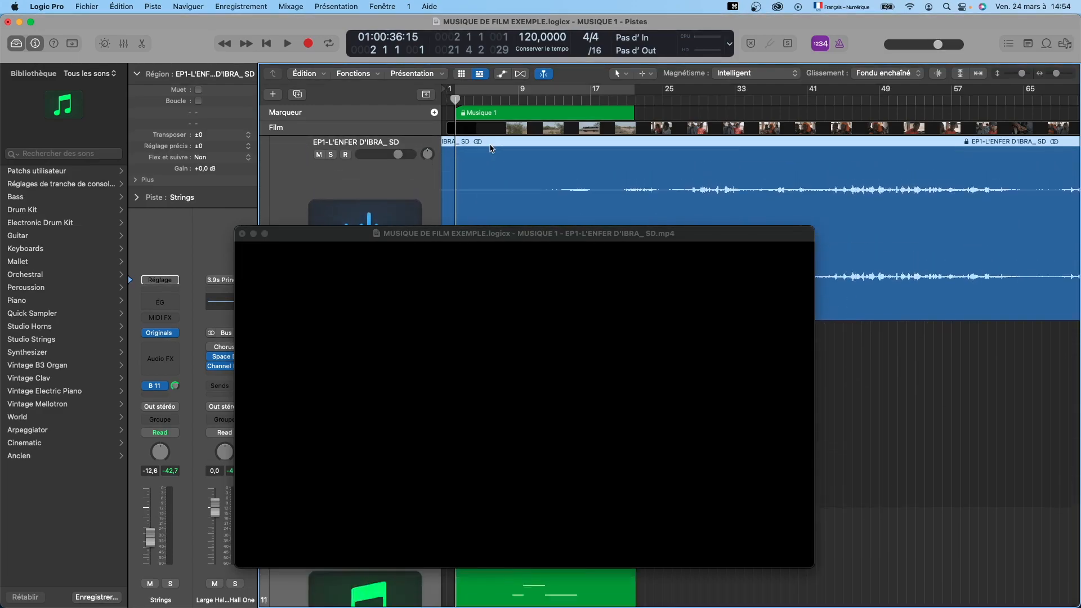
scroll(492, 149, "down", 5)
scroll(492, 149, "up", 5)
scroll(491, 149, "down", 10)
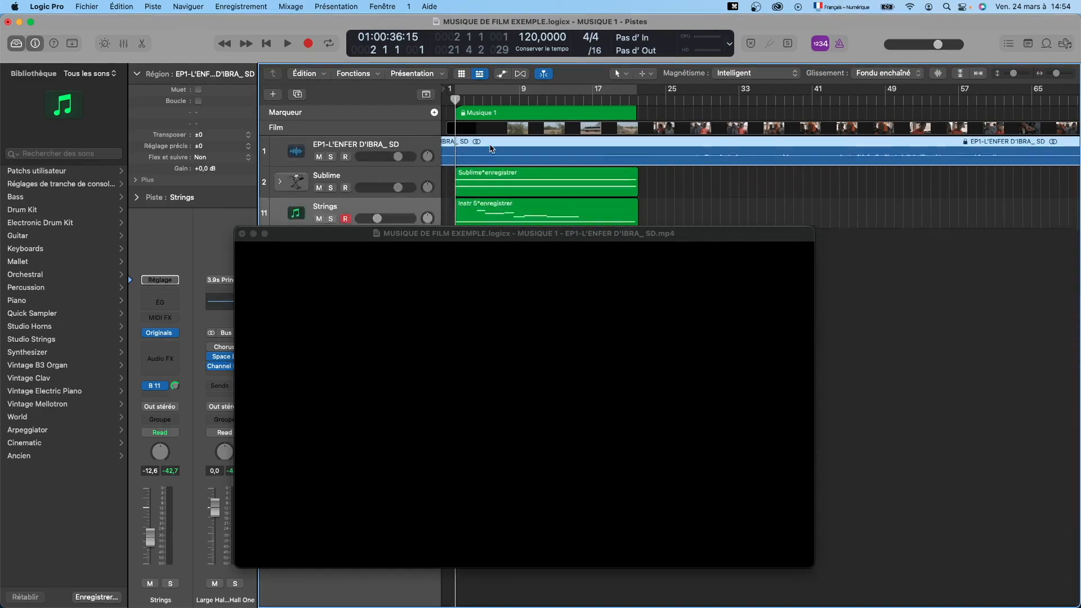
left_click_drag(528, 172, 515, 152)
scroll(501, 185, "up", 5)
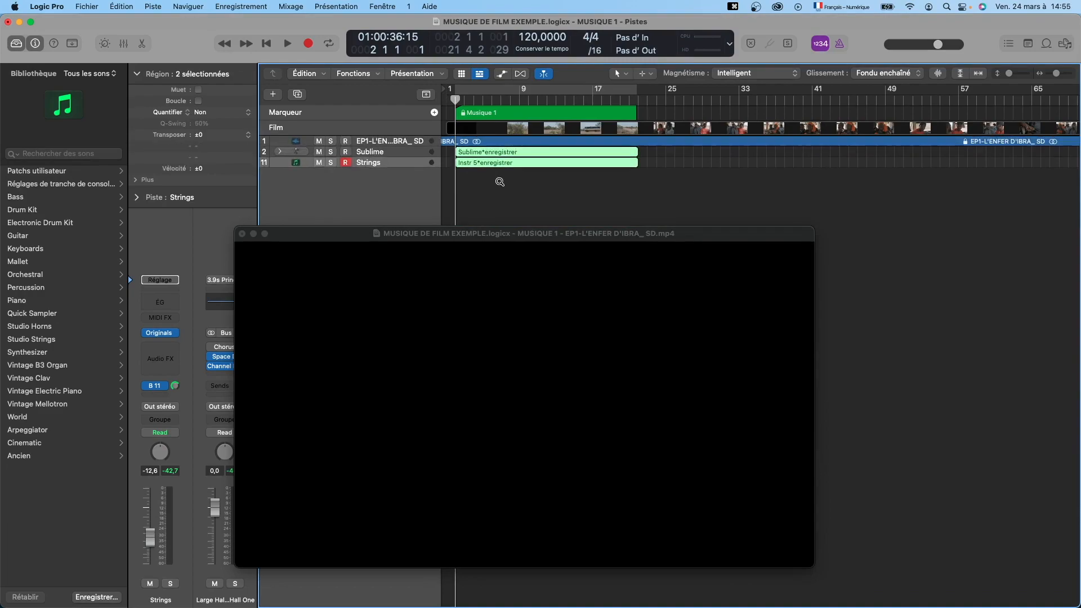
scroll(538, 195, "down", 4)
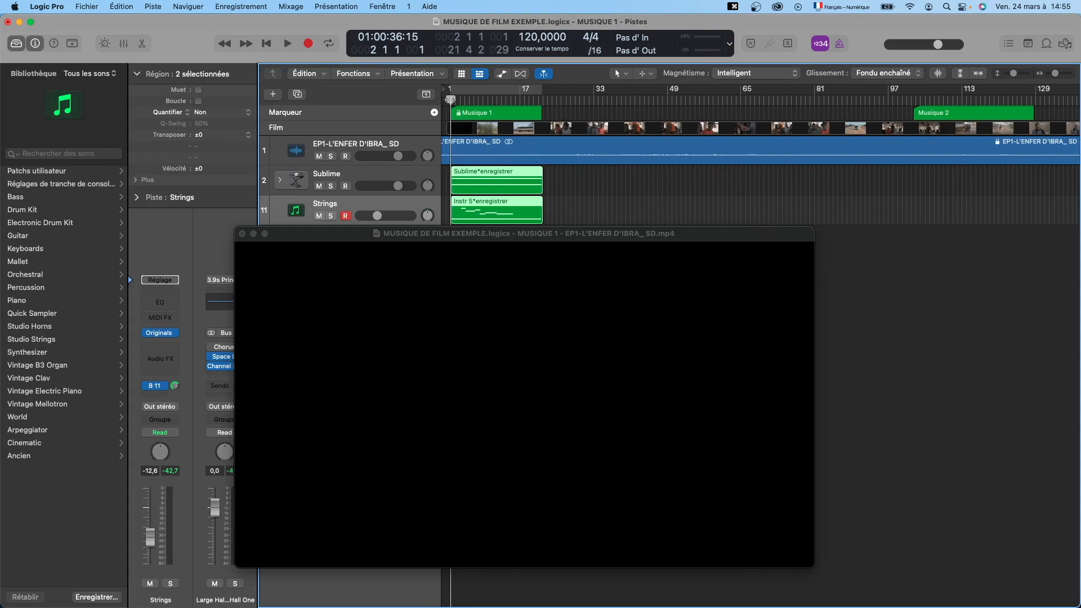
Place the playhead exactly on bar 2, at the start of the Musique 1 marker.
left_click_drag(450, 100, 450, 99)
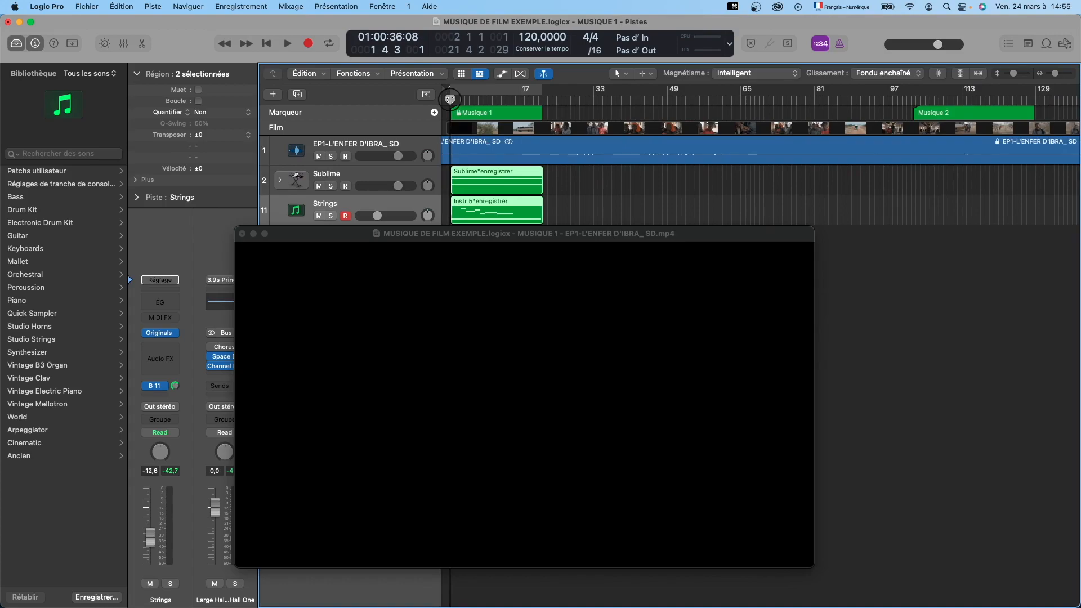
left_click_drag(451, 99, 450, 100)
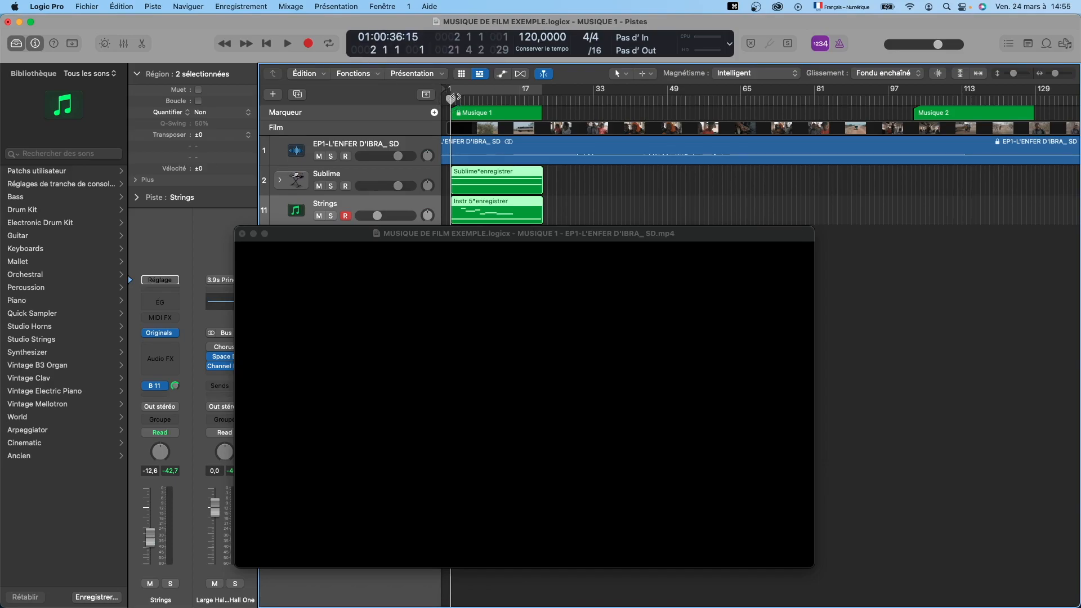
mouse_move(451, 100)
left_mouse_down()
mouse_move(541, 100)
mouse_move(451, 100)
left_mouse_up()
Try extending the end of the Instr 5 region on the Strings track to bar 33, and undo it.
left_click(559, 177)
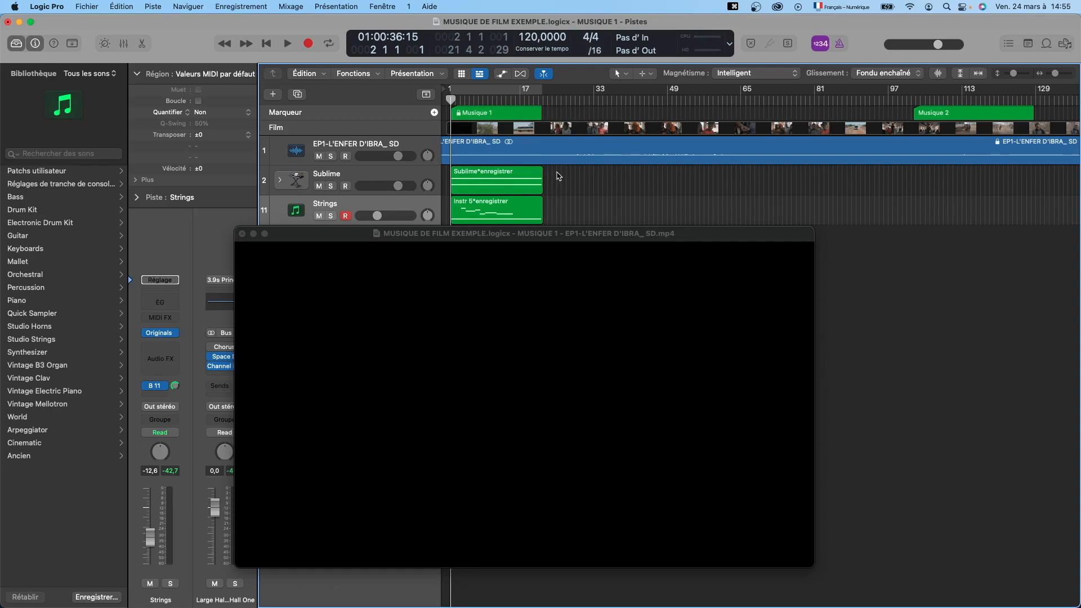
left_click_drag(560, 176, 504, 212)
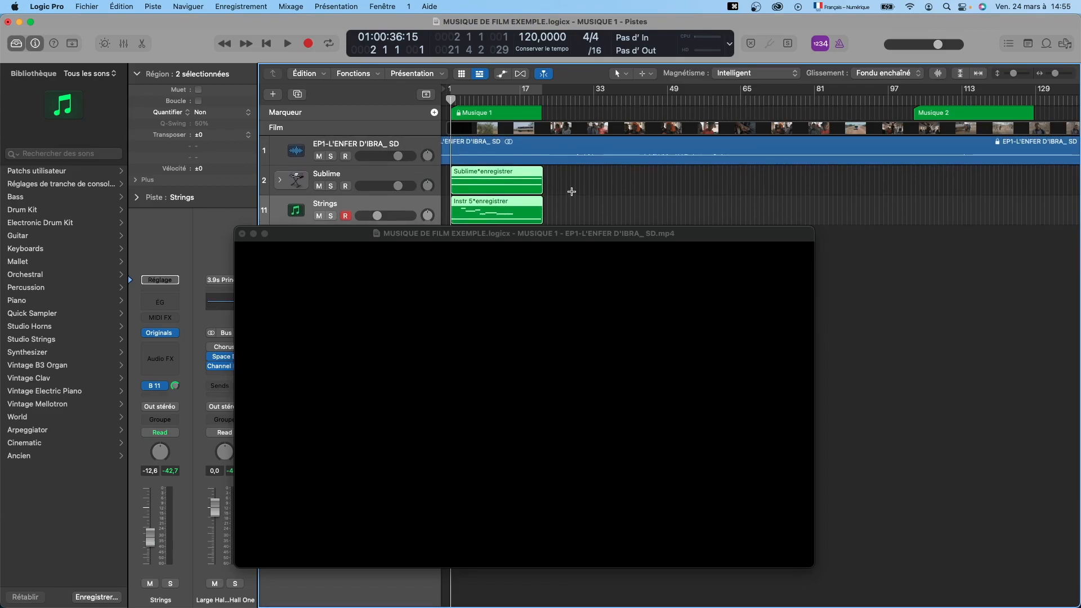
left_click(566, 213)
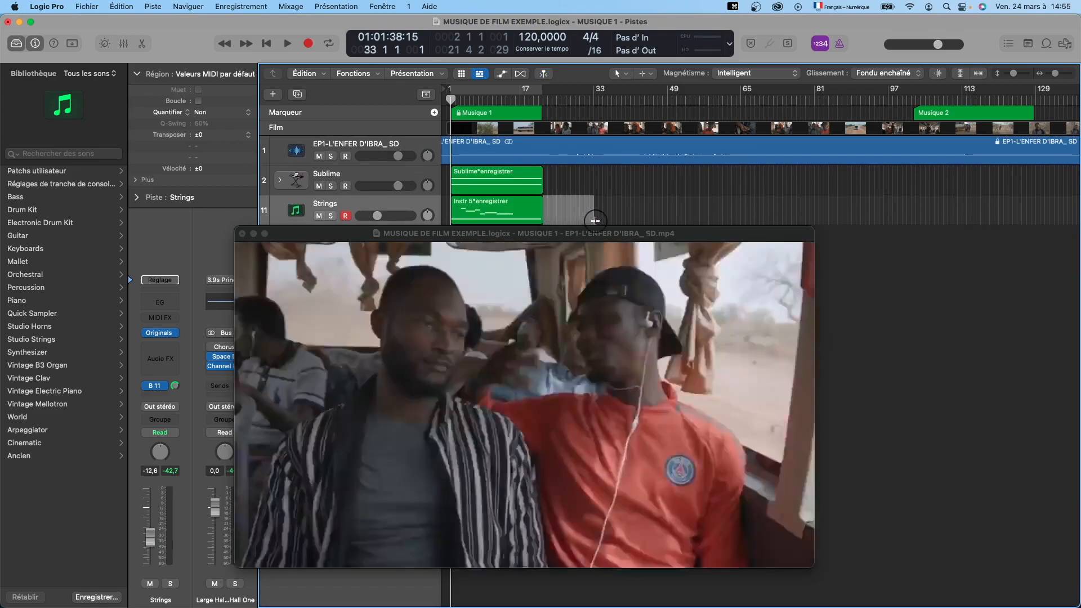
left_click_drag(519, 213, 593, 212)
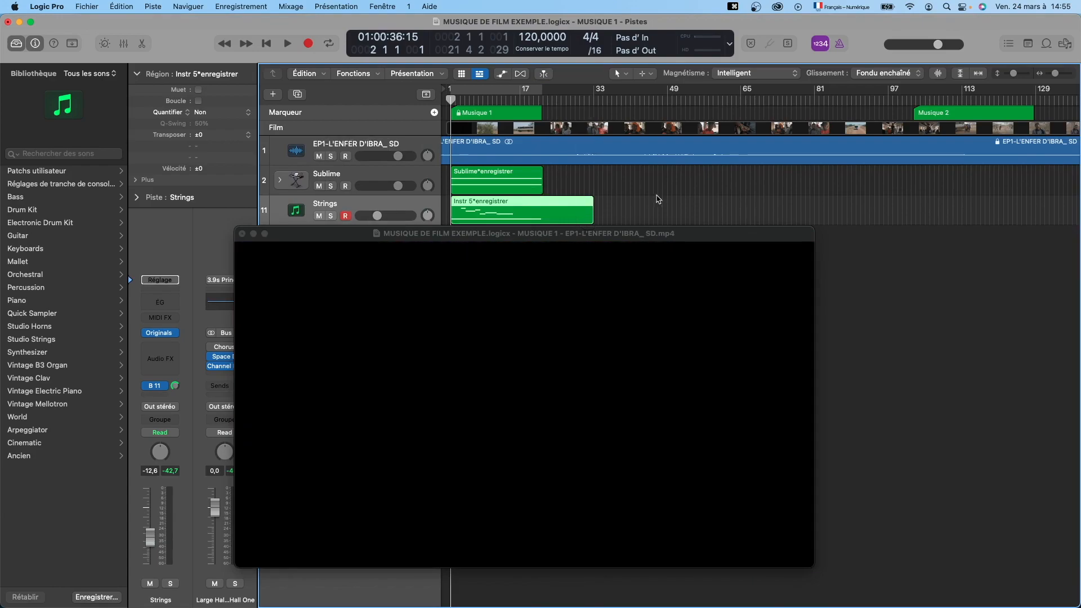
left_click(570, 207)
key("cmd+z")
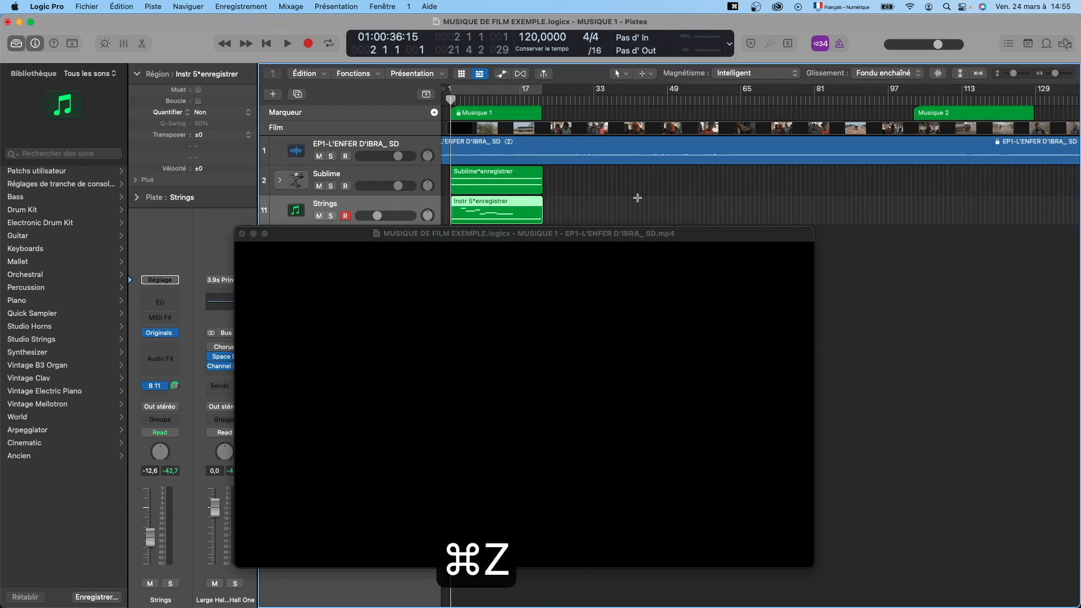
Select the Sublime and Instr 5 regions and set the cycle range to their length, bars 2 to 22.
left_click(551, 209)
left_click_drag(551, 209, 512, 178)
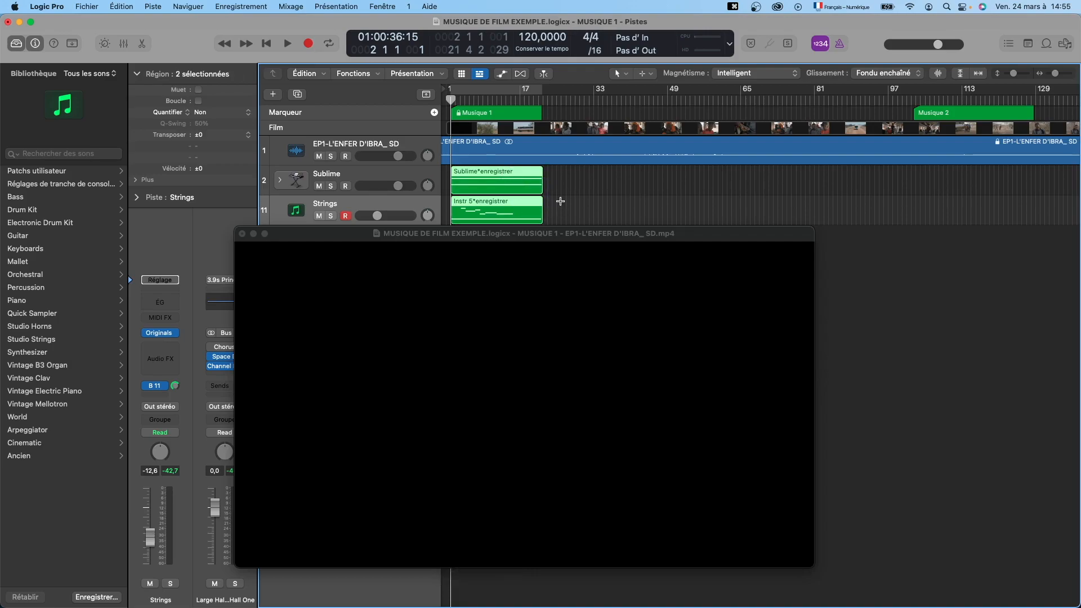
key("super+u")
key("super+u")
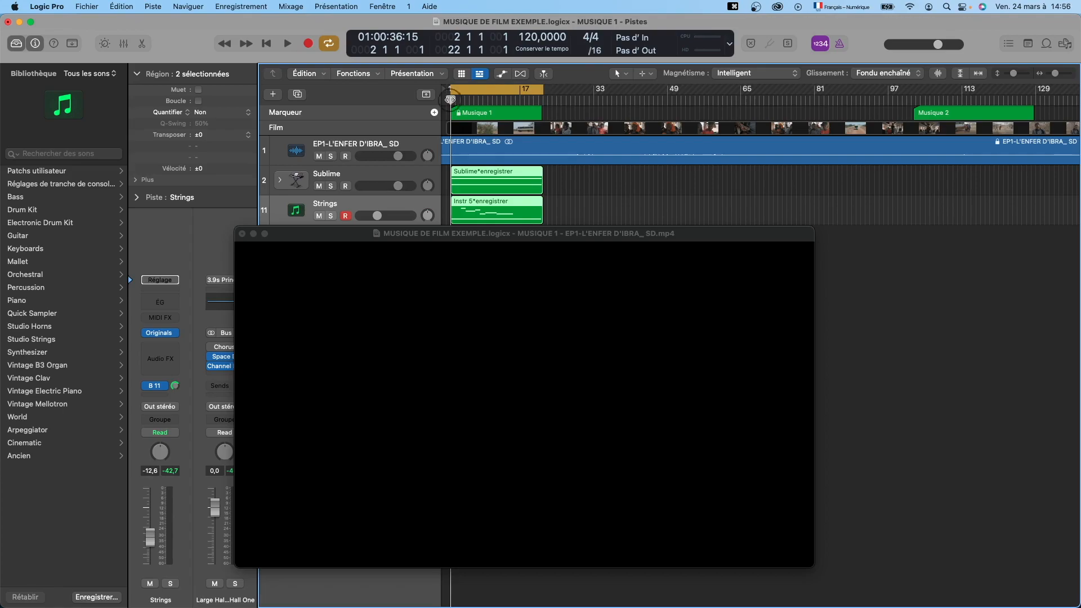
Scrub through the bus scene between bars 2 and 12 to examine the picture, and return the playhead to bar 2.
mouse_move(451, 100)
left_mouse_down()
mouse_move(543, 100)
mouse_move(451, 102)
left_mouse_up()
left_click(477, 146)
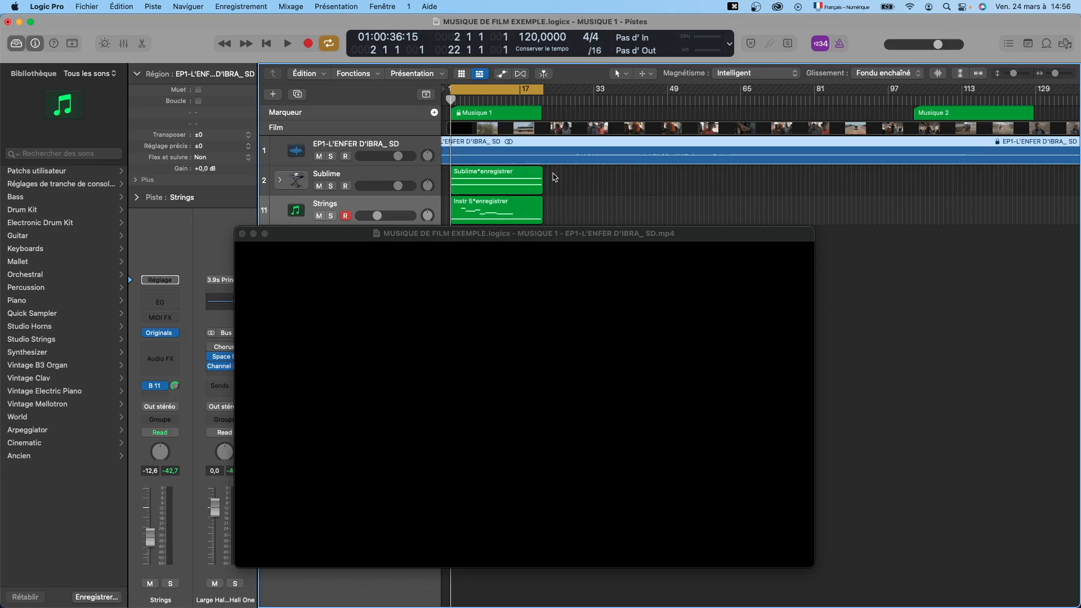
left_click(469, 102)
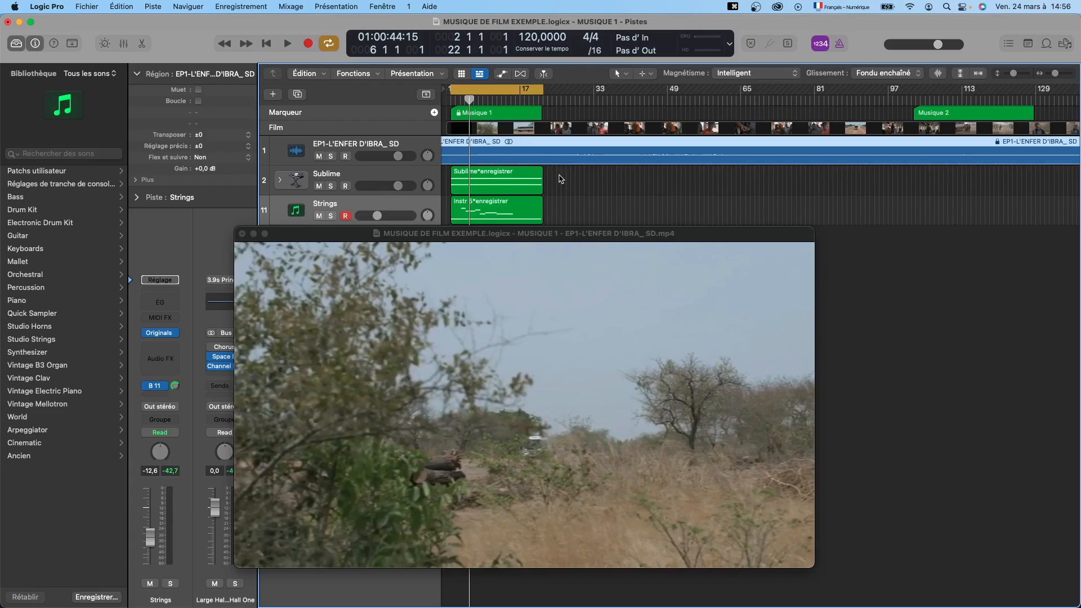
left_click_drag(469, 100, 492, 120)
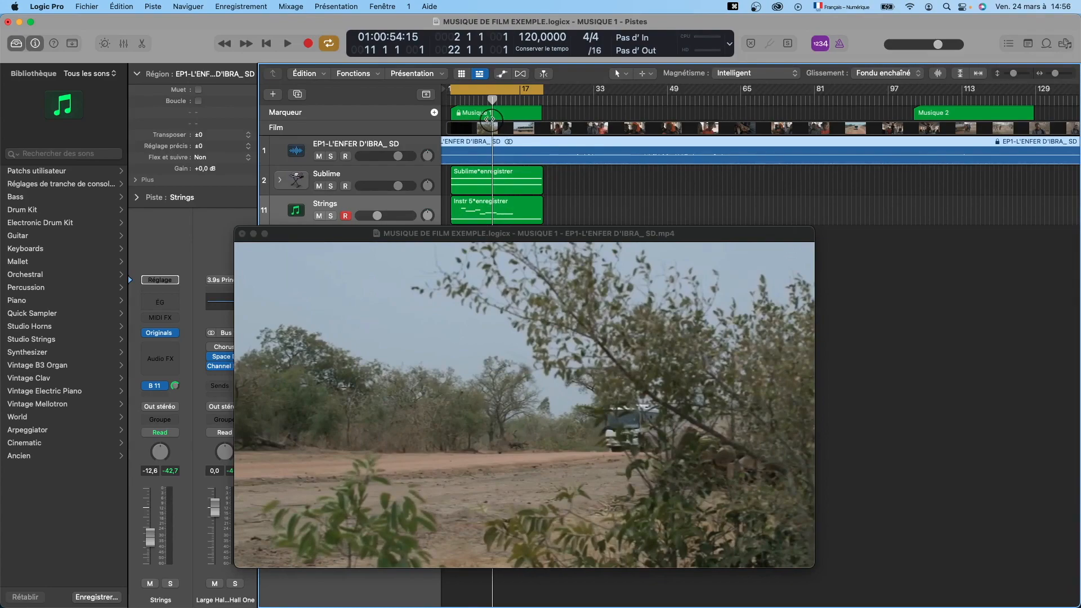
mouse_move(493, 99)
left_mouse_down()
mouse_move(533, 103)
mouse_move(488, 103)
mouse_move(497, 103)
left_mouse_up()
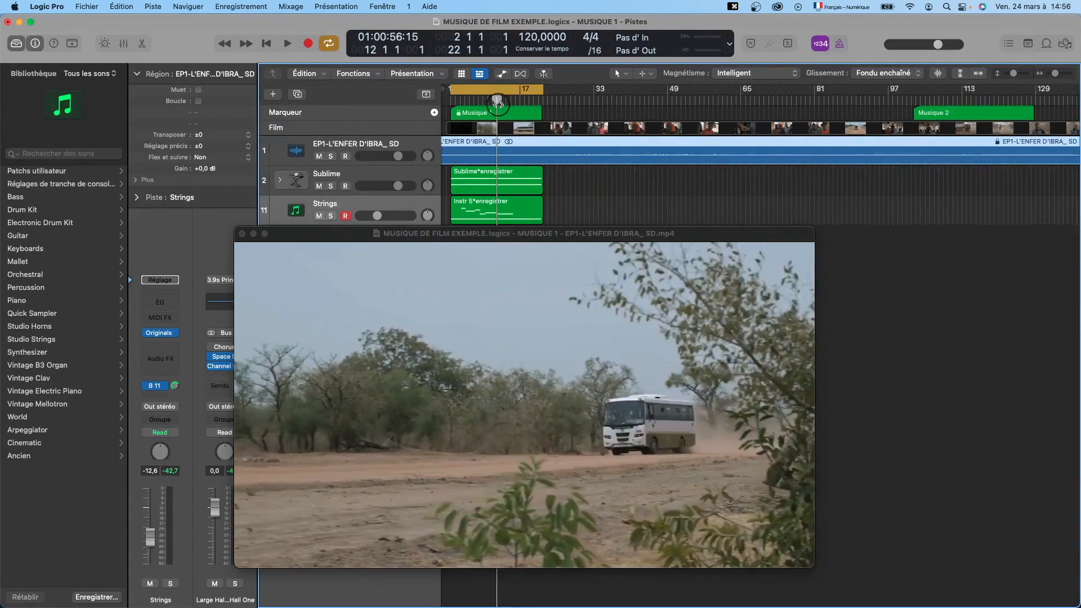
left_click_drag(498, 104, 454, 110)
left_click_drag(453, 110, 464, 107)
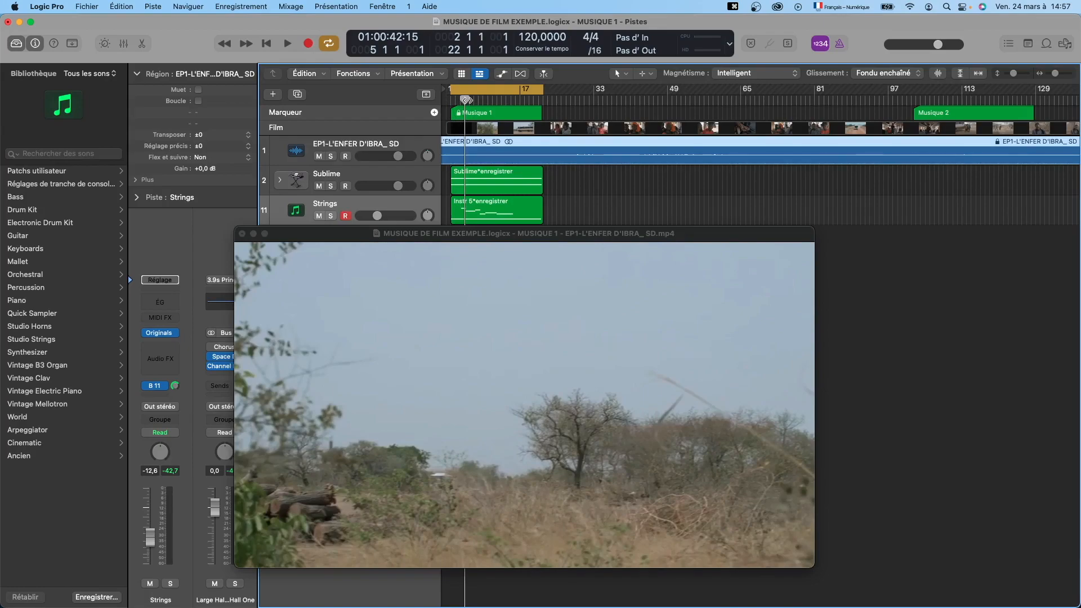
mouse_move(466, 100)
left_mouse_down()
mouse_move(481, 101)
mouse_move(451, 106)
left_mouse_up()
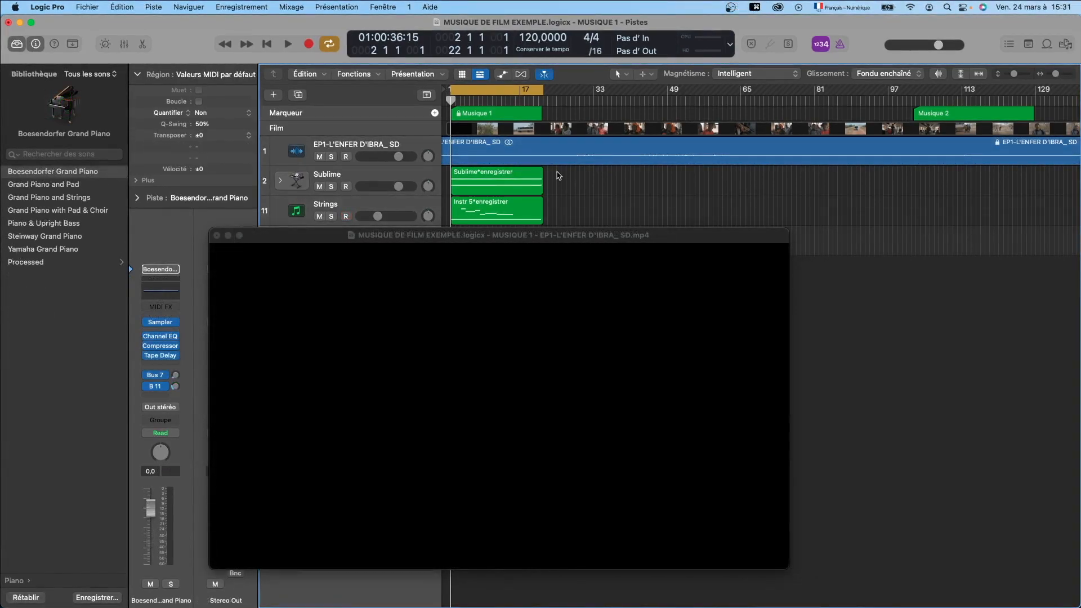
Play the Musique 1 passage with the film to its end, switch the cycle off and stop playback.
key("space")
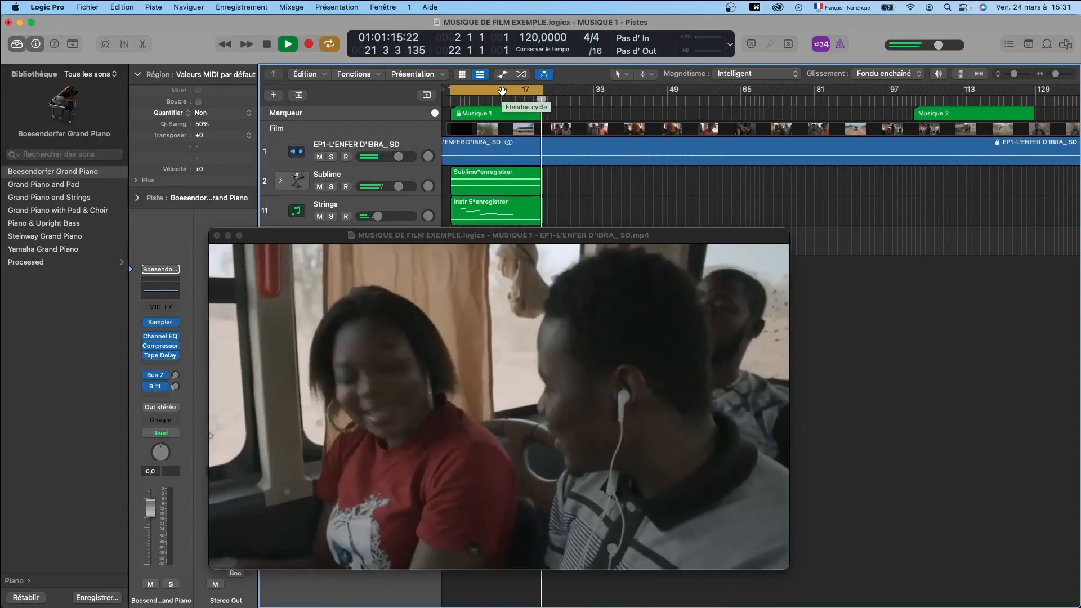
left_click(502, 91)
key("space")
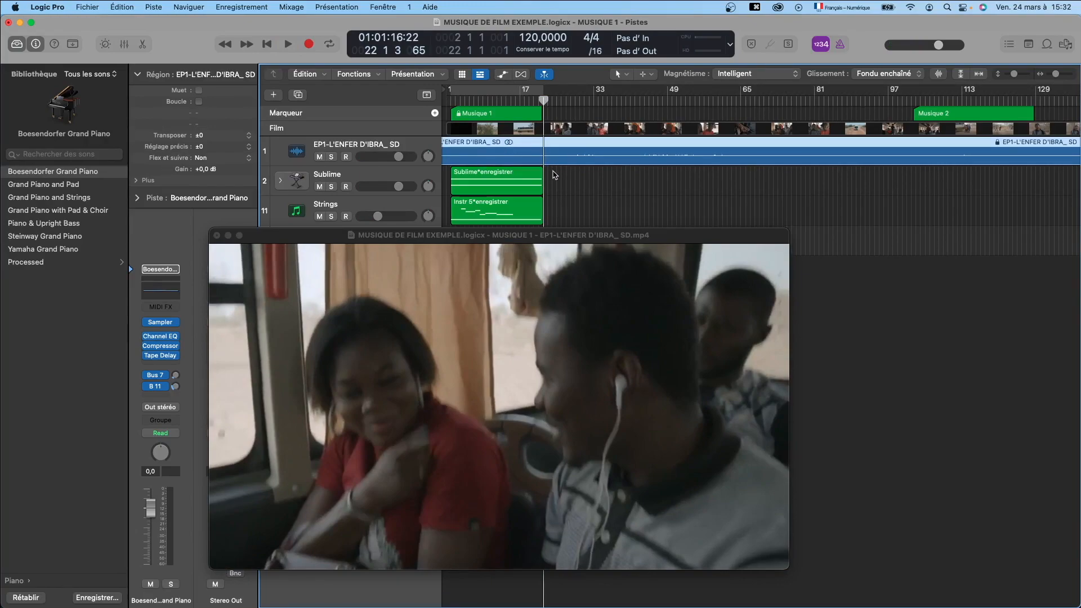
Select the Sublime and Instr 5 regions and return the playhead to bar 2, the start of Musique 1.
left_click_drag(542, 183, 533, 206)
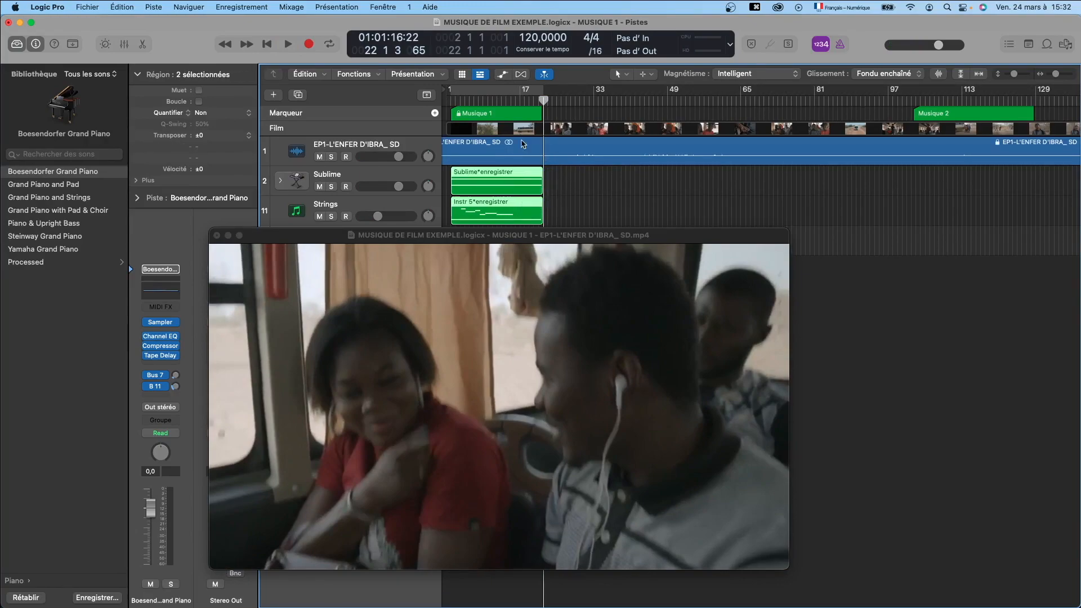
left_click_drag(545, 100, 451, 100)
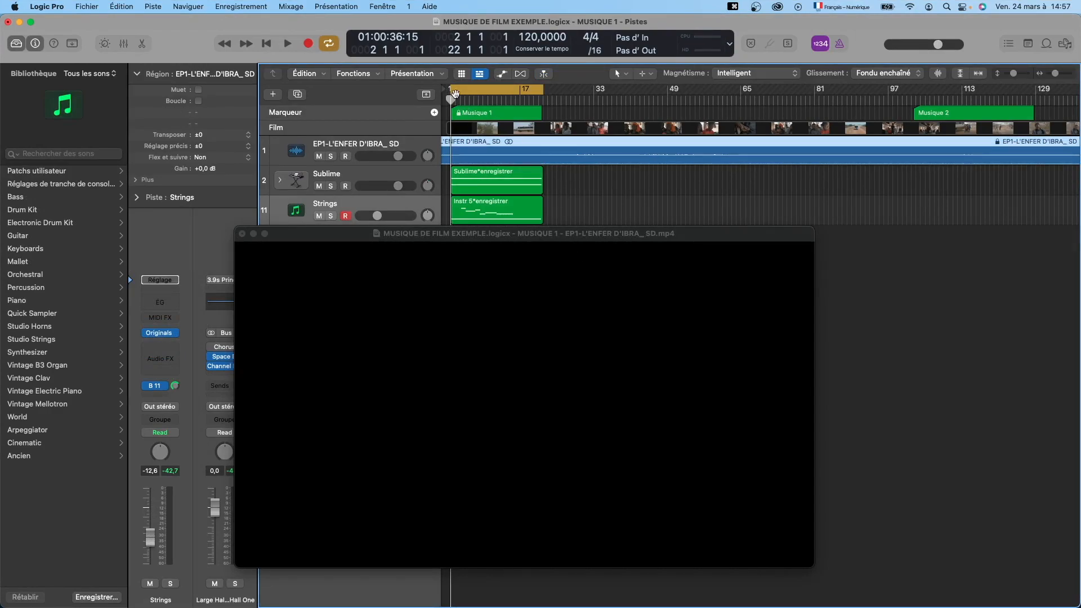
mouse_move(450, 101)
left_mouse_down()
mouse_move(510, 105)
mouse_move(451, 100)
left_mouse_up()
Start exporting the project's audio into the film and select the MUSIQUE DE FILM EXEMPLE folder as the save location.
mouse_move(505, 299)
left_click(88, 5)
mouse_move(178, 250)
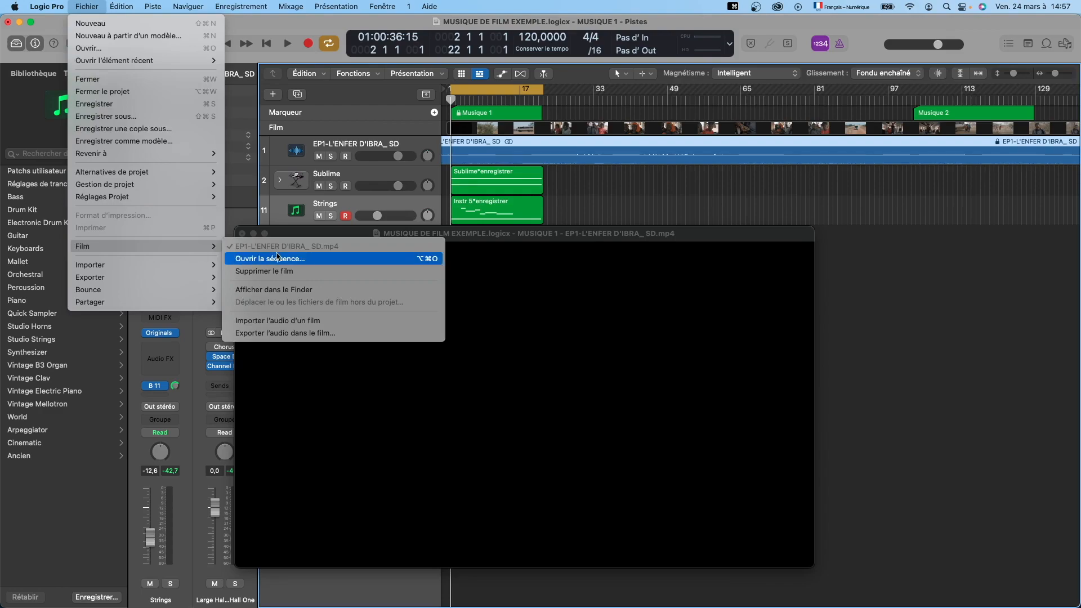
left_click(314, 333)
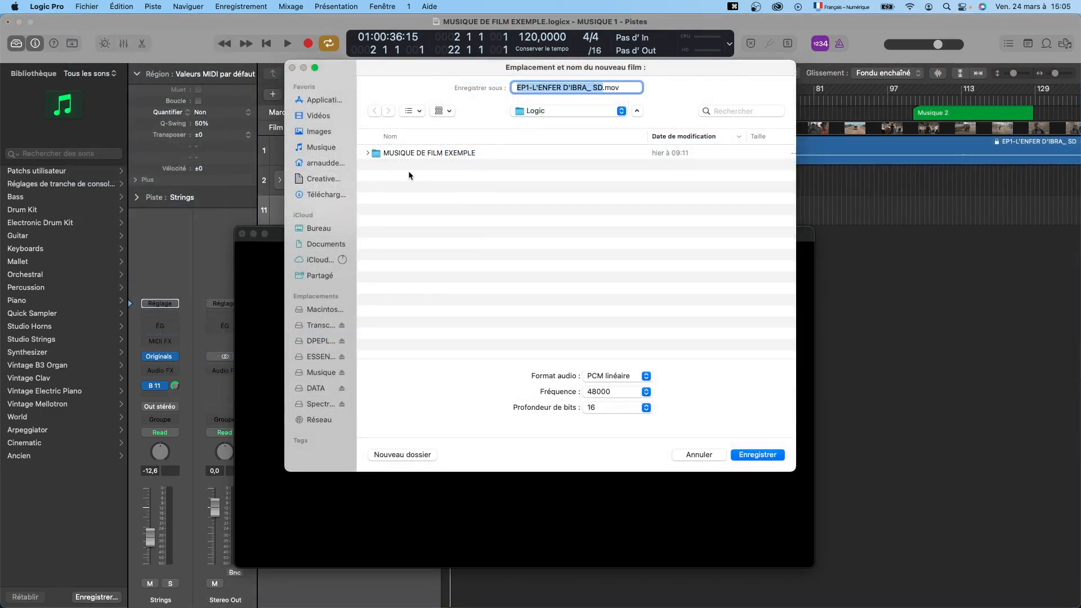
left_click(367, 152)
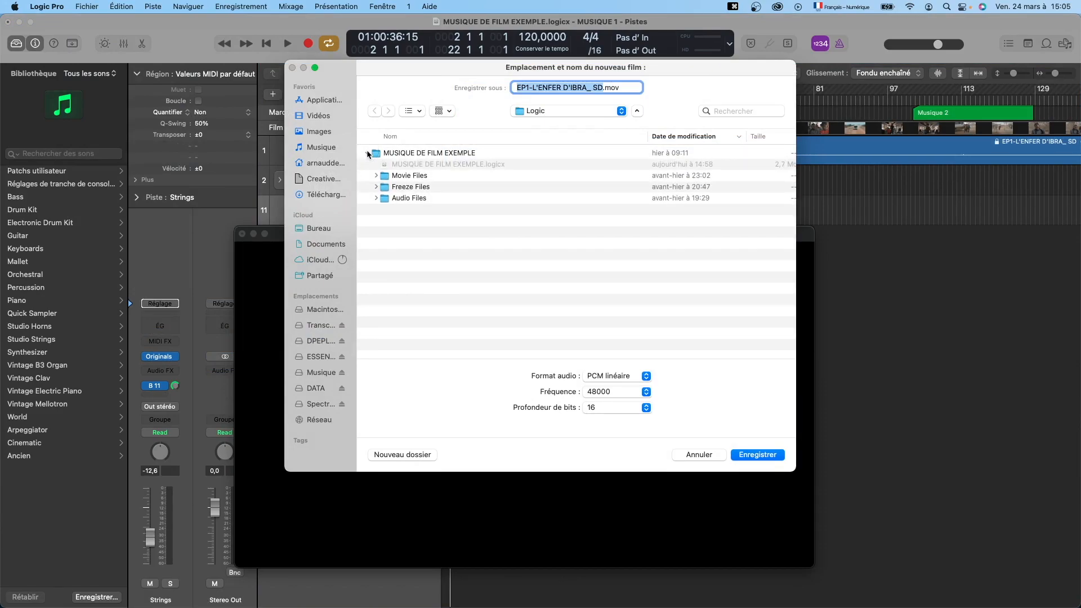
left_click(427, 153)
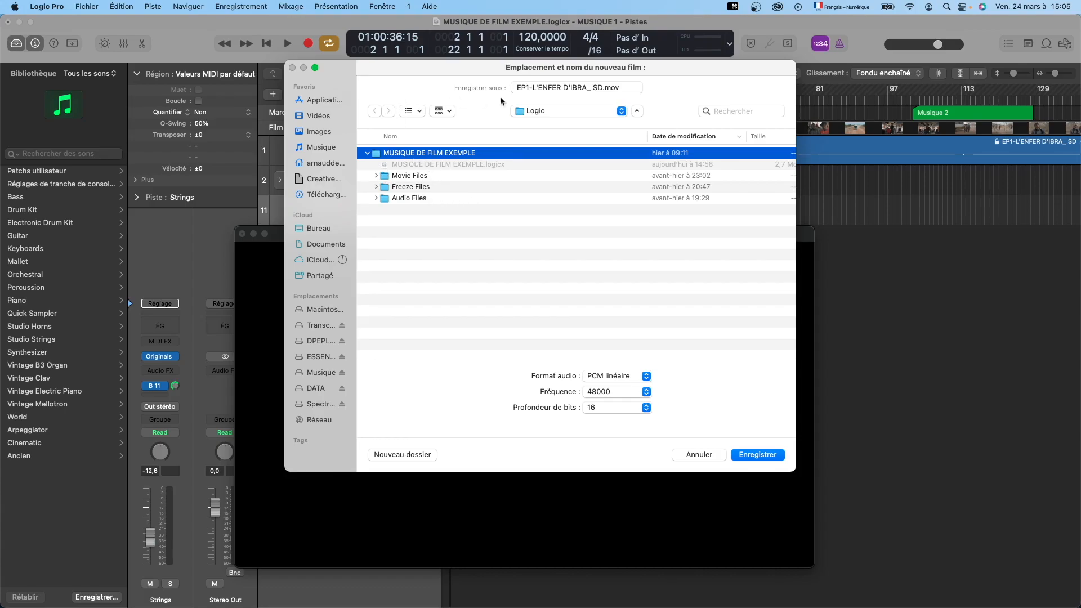
Compare the bit depth and audio format options, and set the export to AAC with variable bit rate.
left_click_drag(440, 68, 422, 78)
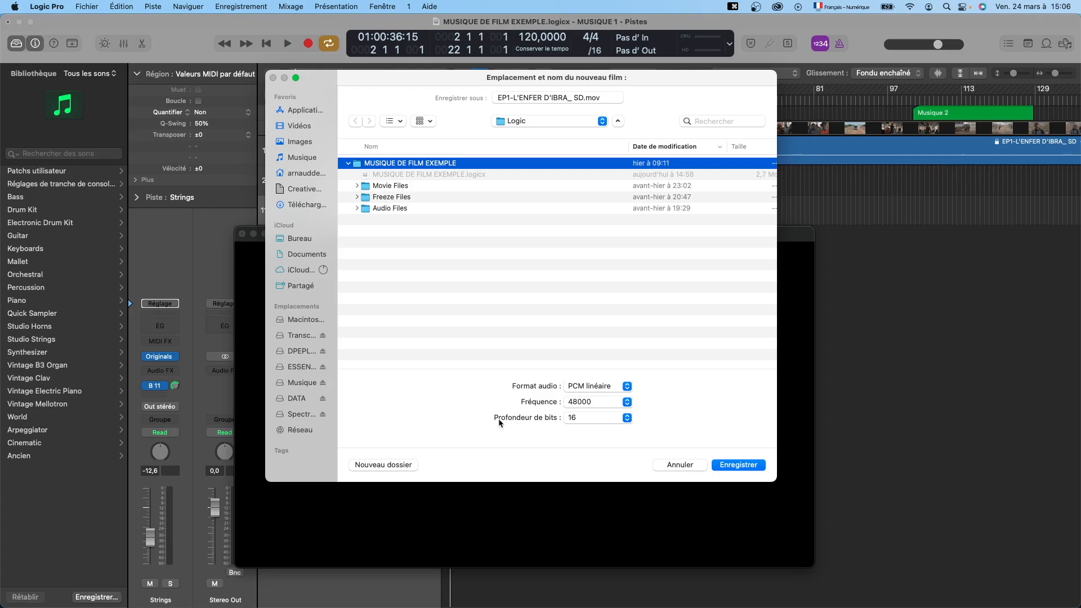
left_click(627, 419)
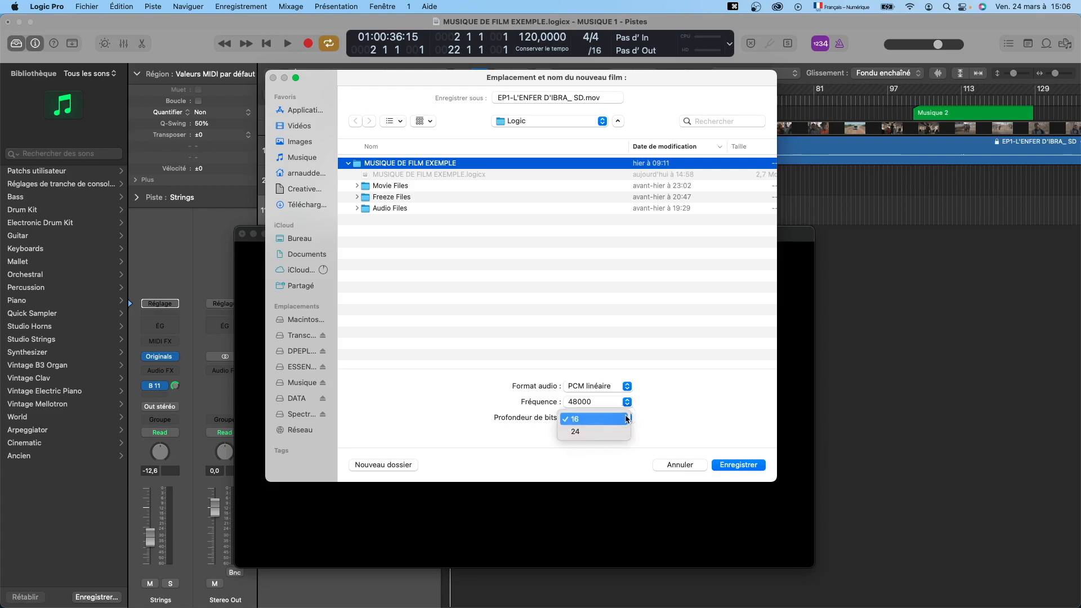
left_click(675, 405)
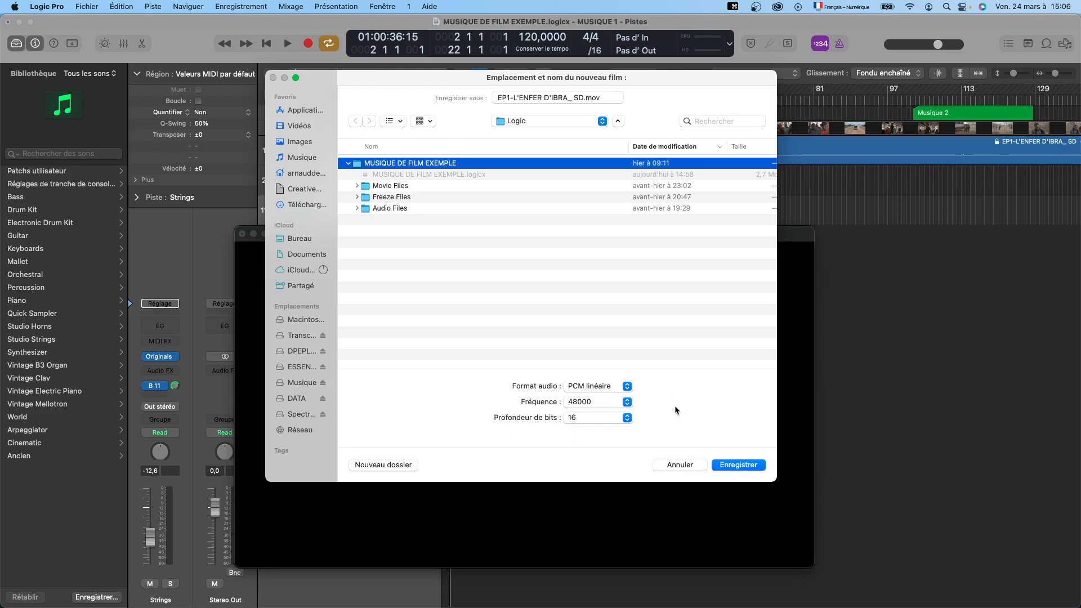
left_click(627, 386)
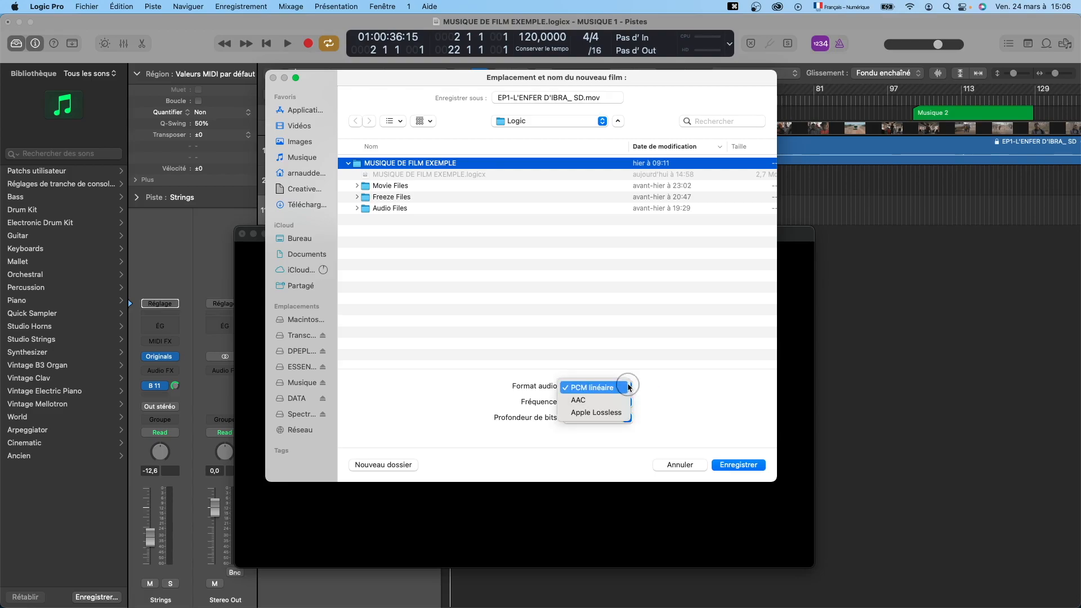
left_click(600, 400)
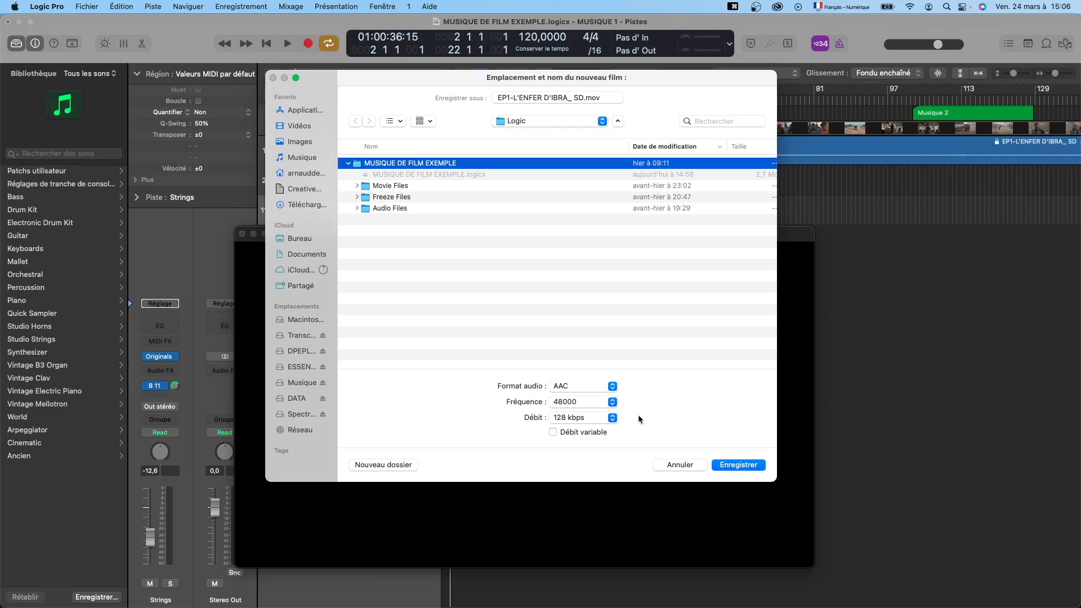
left_click(552, 431)
left_click(612, 386)
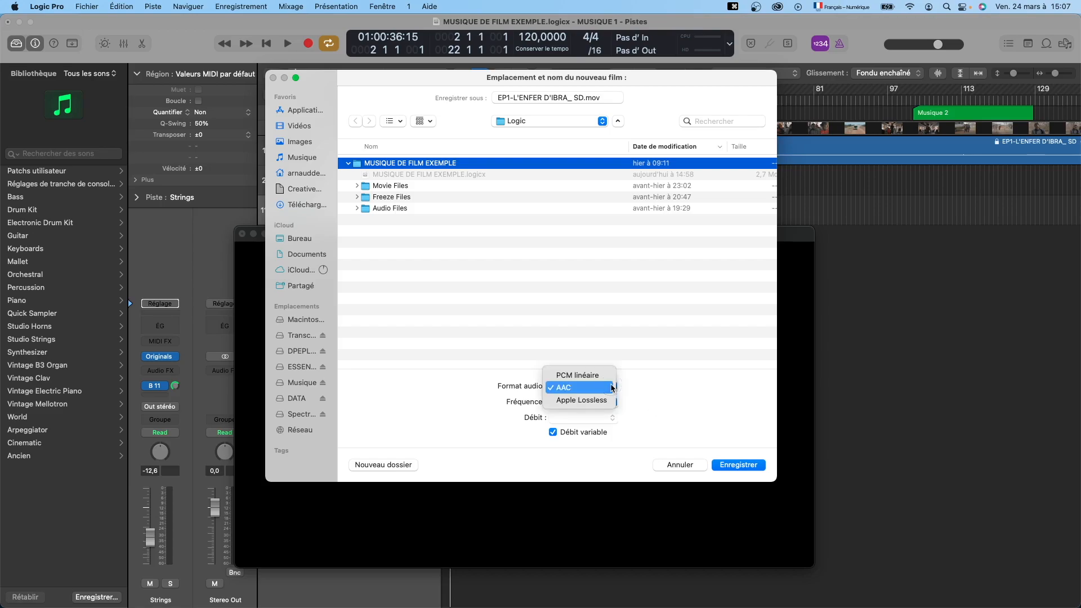
left_click(603, 373)
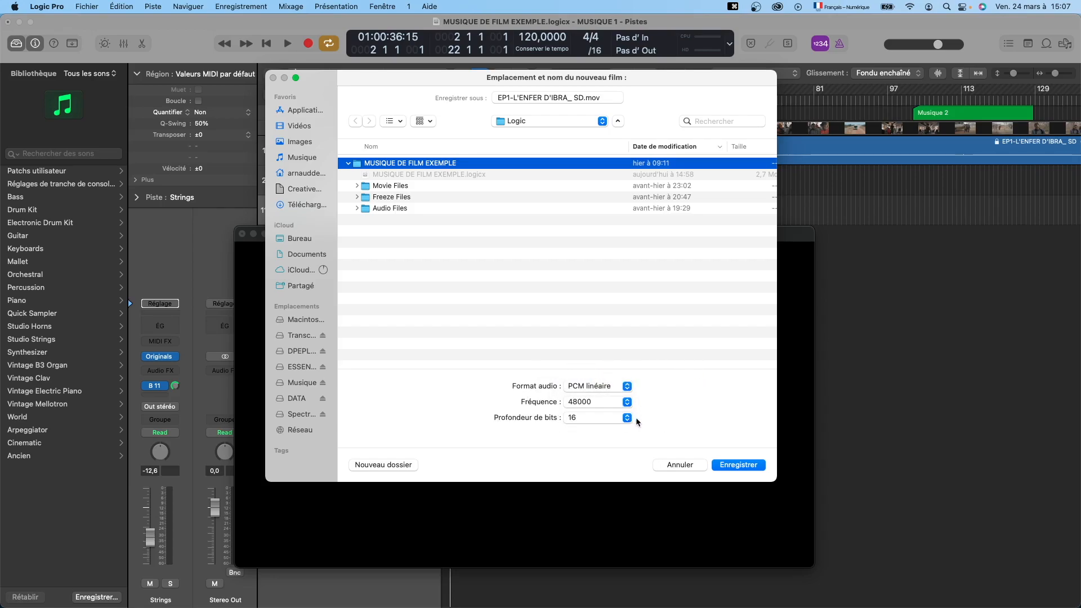
left_click(628, 387)
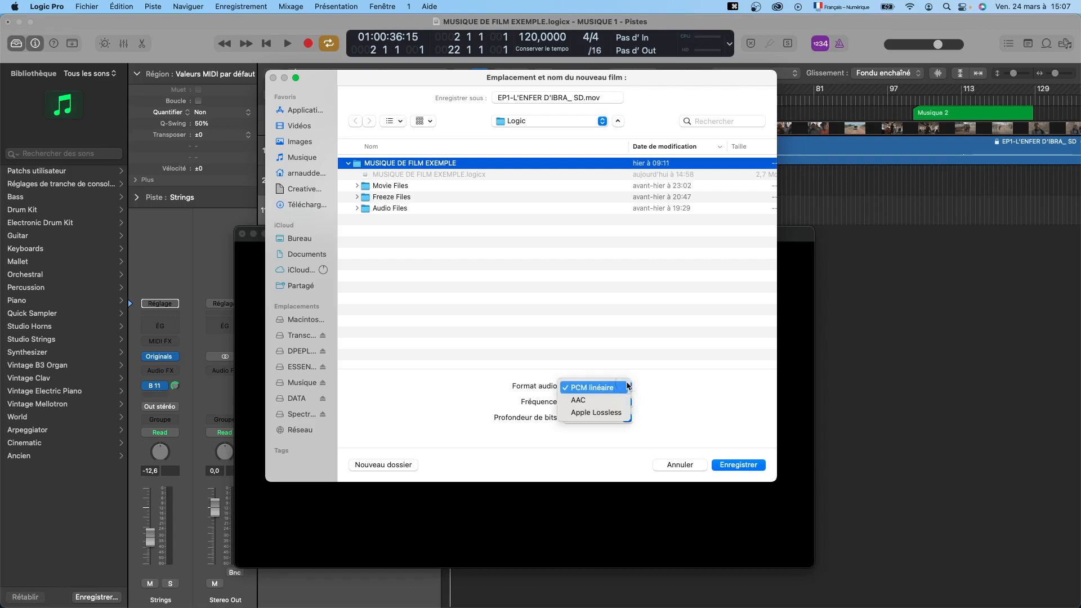
left_click(606, 404)
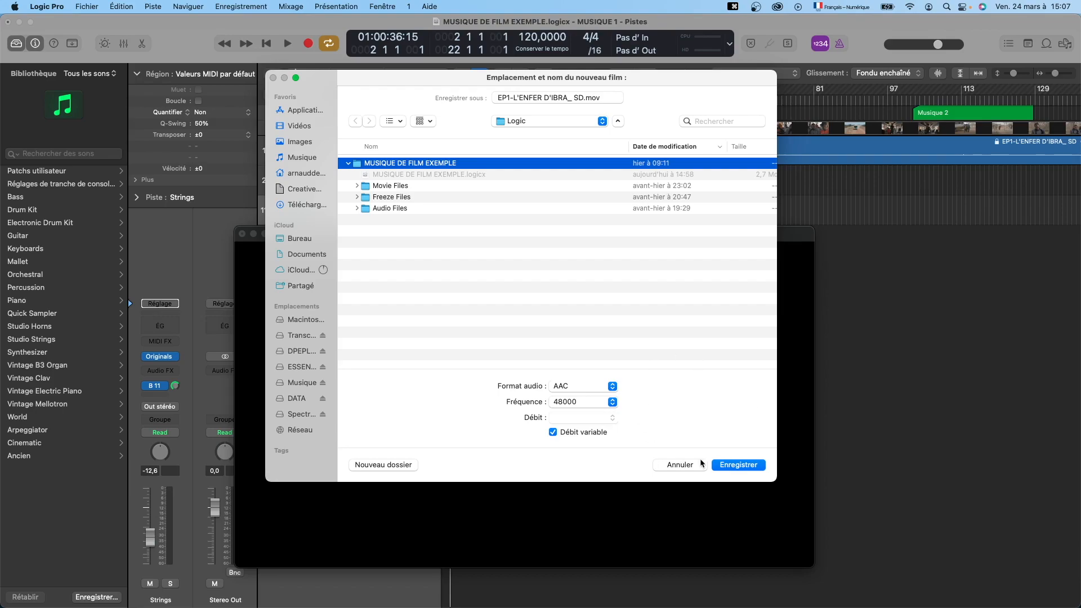
Save the new film in the project folder and confirm the tracks to export, with the film's original AAC sound track inactive.
left_click(739, 466)
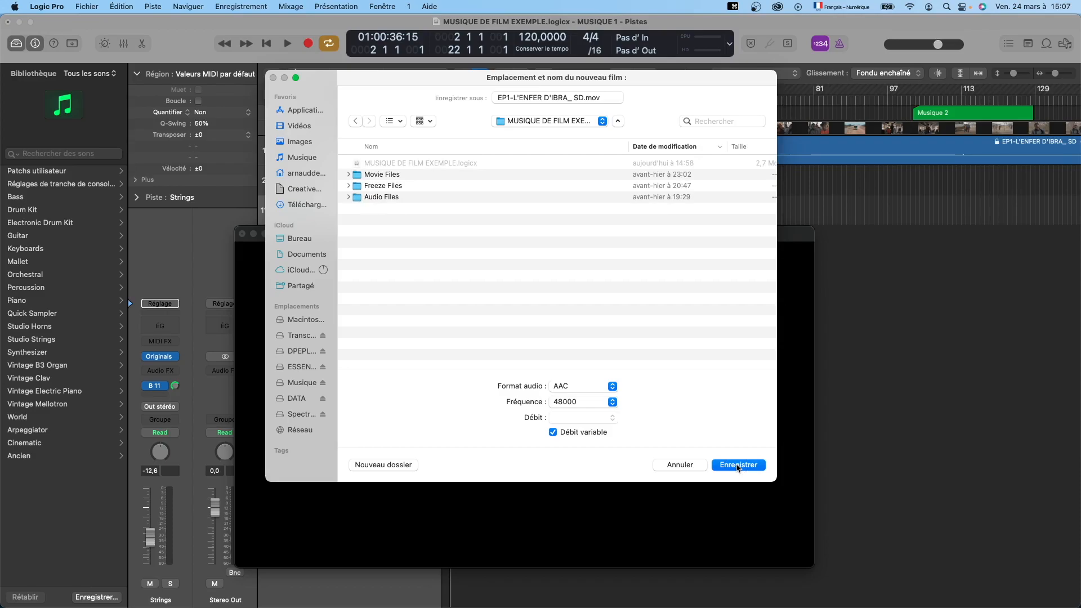
left_click(738, 466)
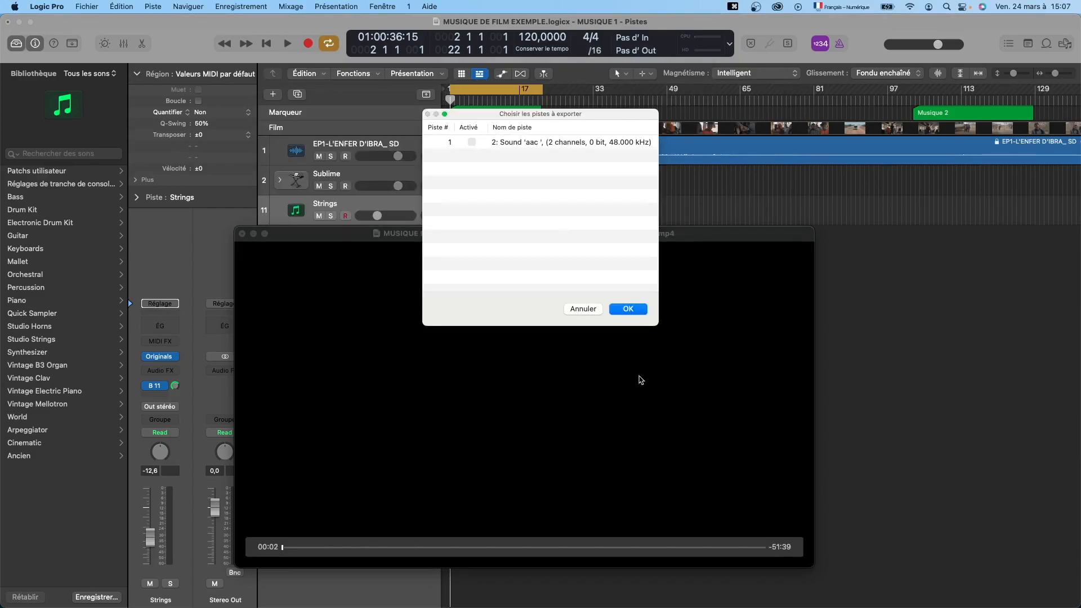
left_click_drag(558, 115, 549, 161)
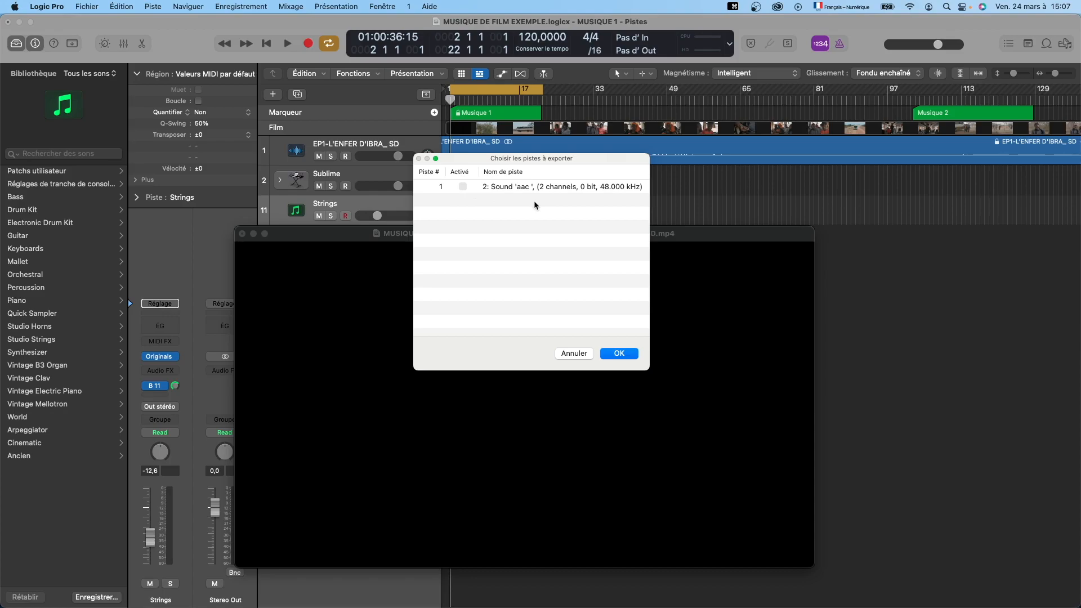
left_click(463, 187)
left_click_drag(463, 159, 472, 253)
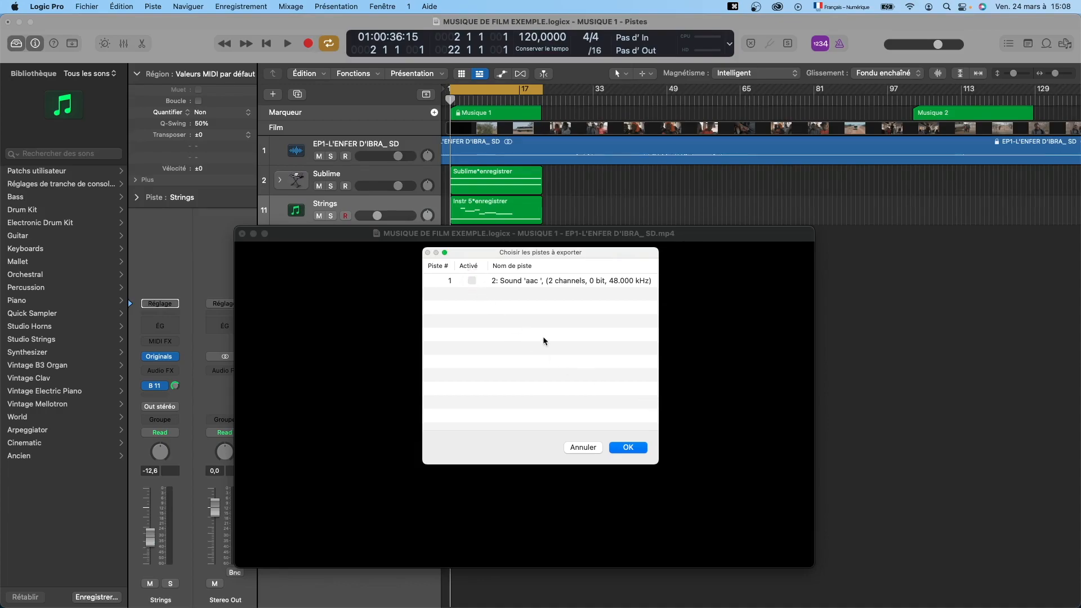
left_click(472, 281)
left_click_drag(471, 246, 456, 217)
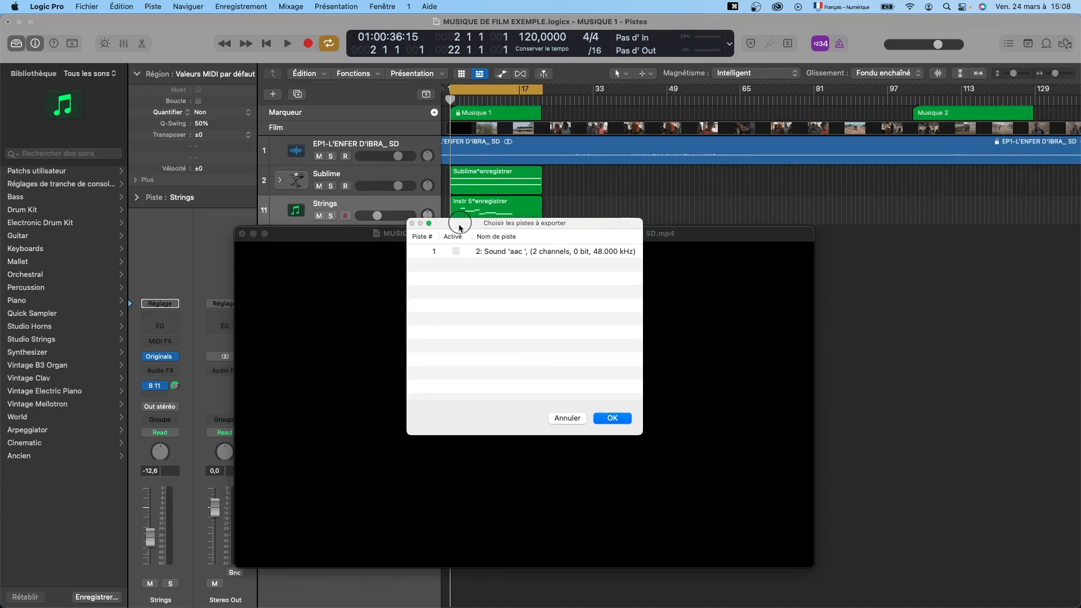
left_click(614, 419)
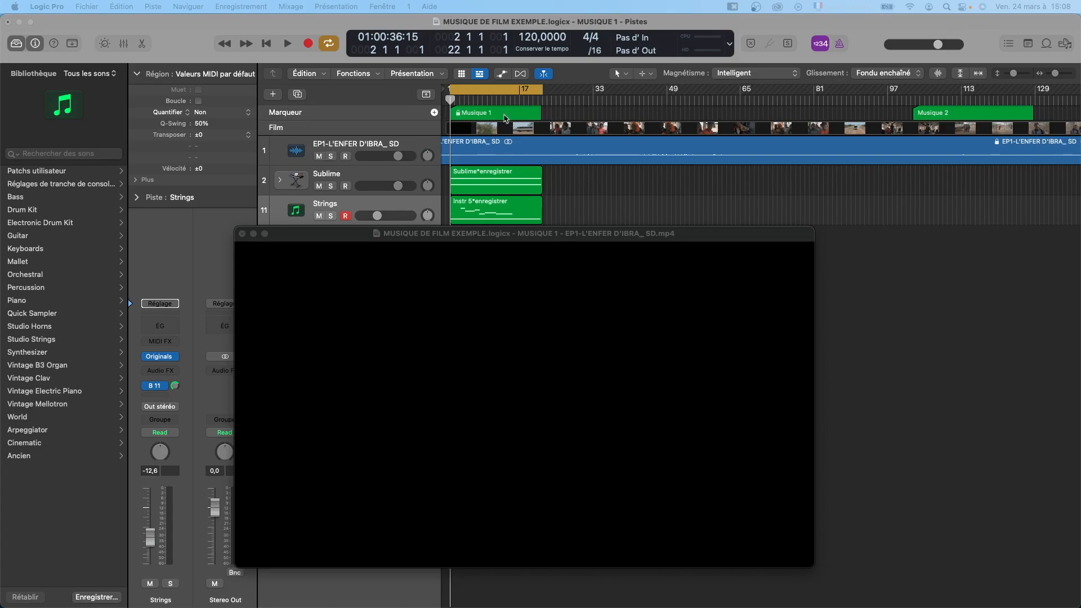
Select the Sublime and Instr 5 regions in turn.
left_click(511, 174)
left_click(517, 205)
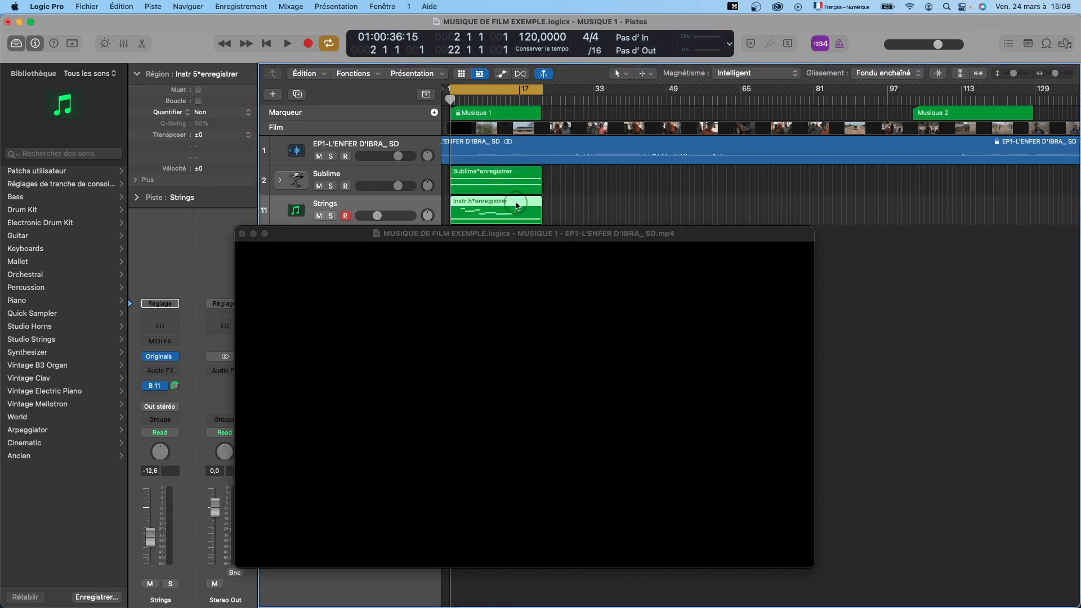
left_click(509, 176)
left_click(512, 201)
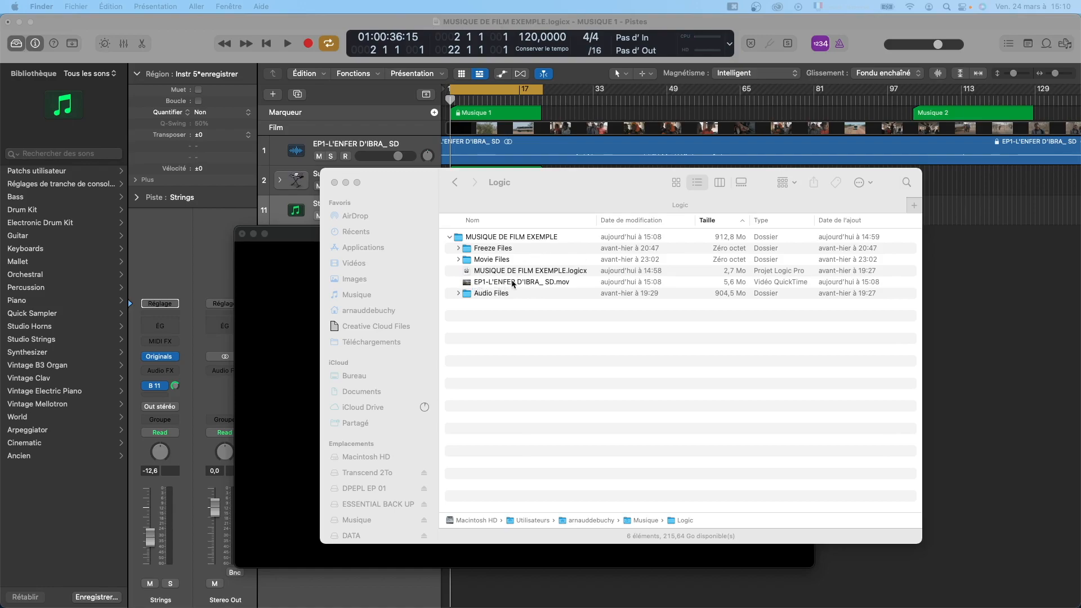
Select the exported EP1-L'ENFER D'IBRA_ SD.mov in the Finder, close that window and return to the Logic Pro project with no region selected.
left_click(579, 281)
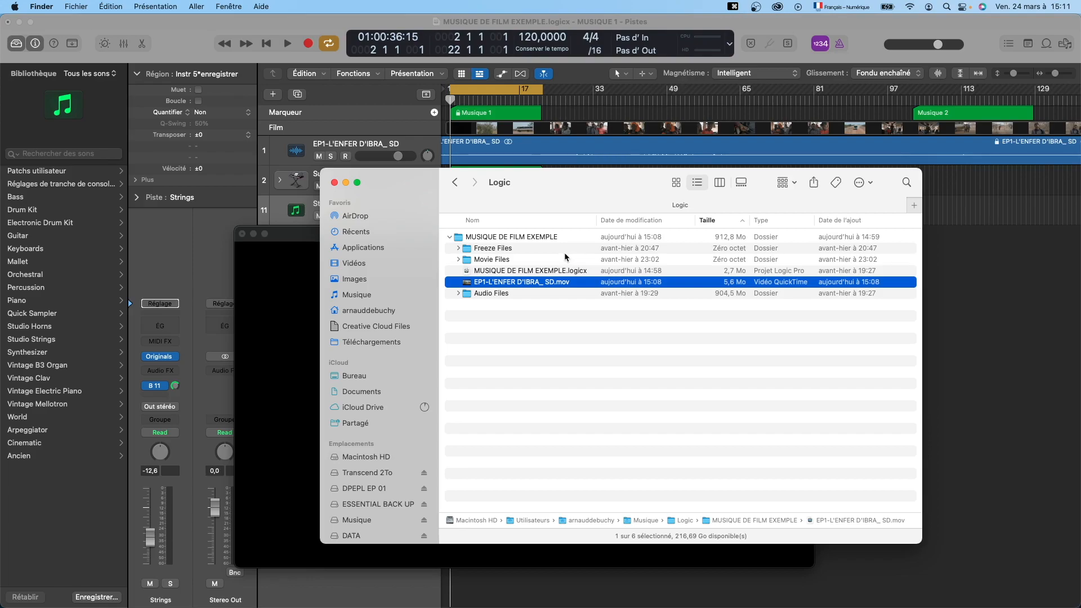
left_click(302, 239)
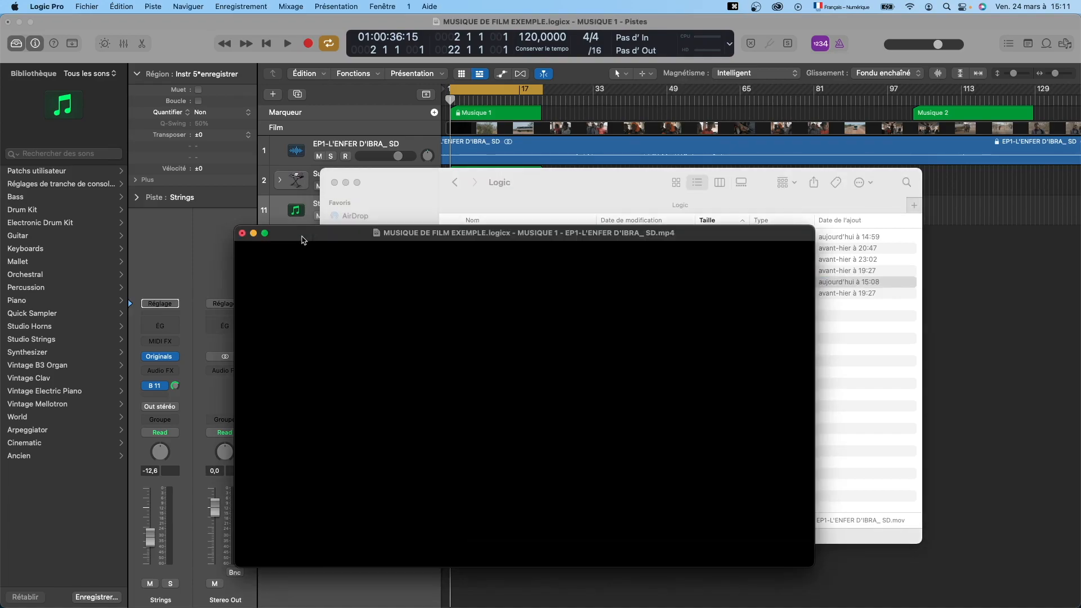
left_click(334, 182)
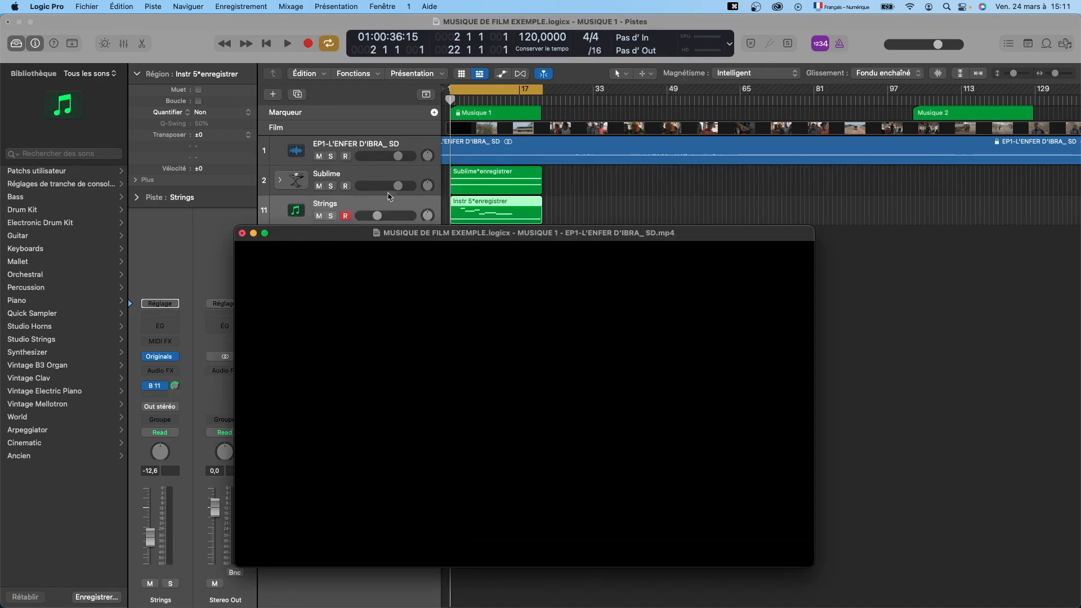
left_click(557, 174)
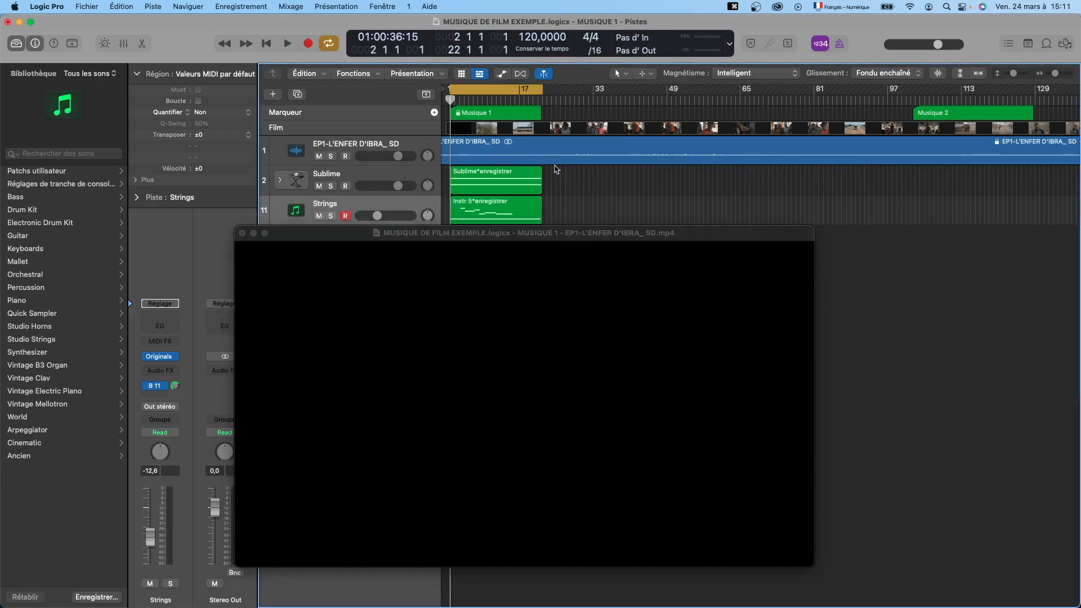
Start another export of the audio into the film and move the save dialog clear of the timeline.
left_click(87, 5)
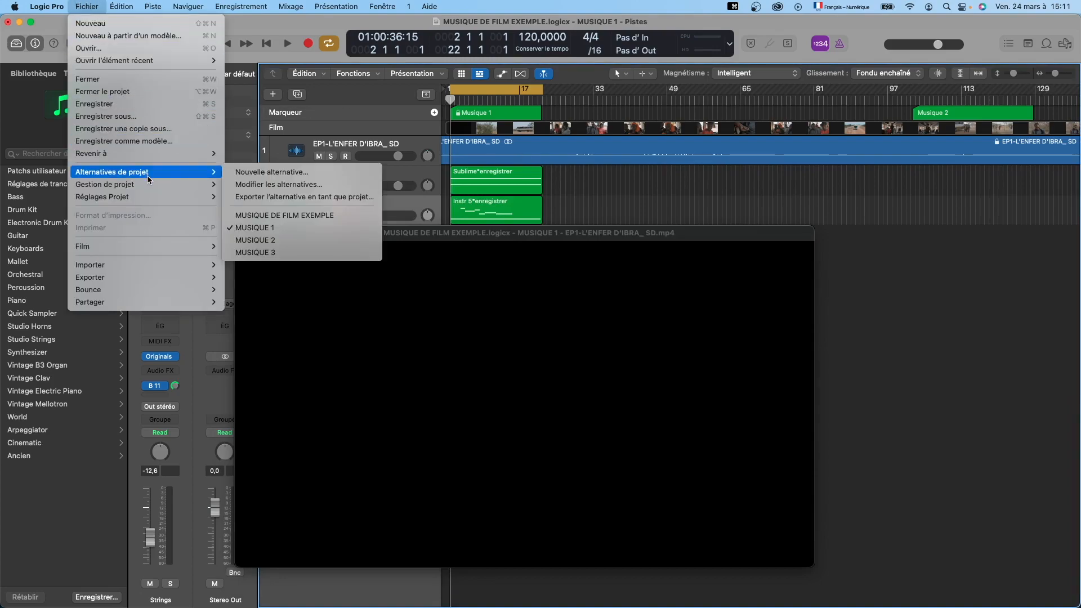
mouse_move(151, 200)
mouse_move(150, 246)
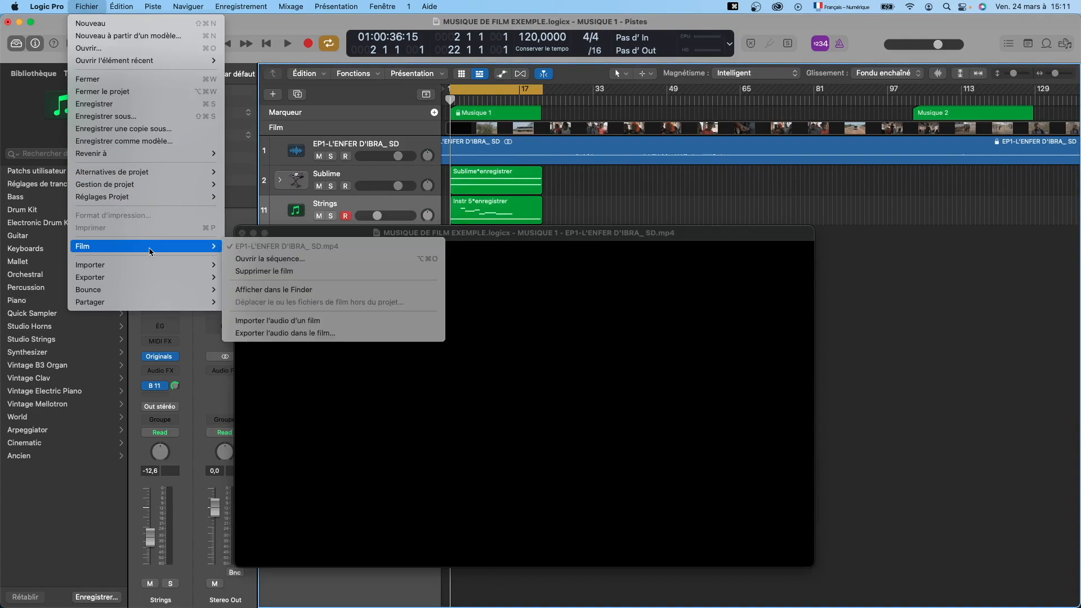
left_click(337, 334)
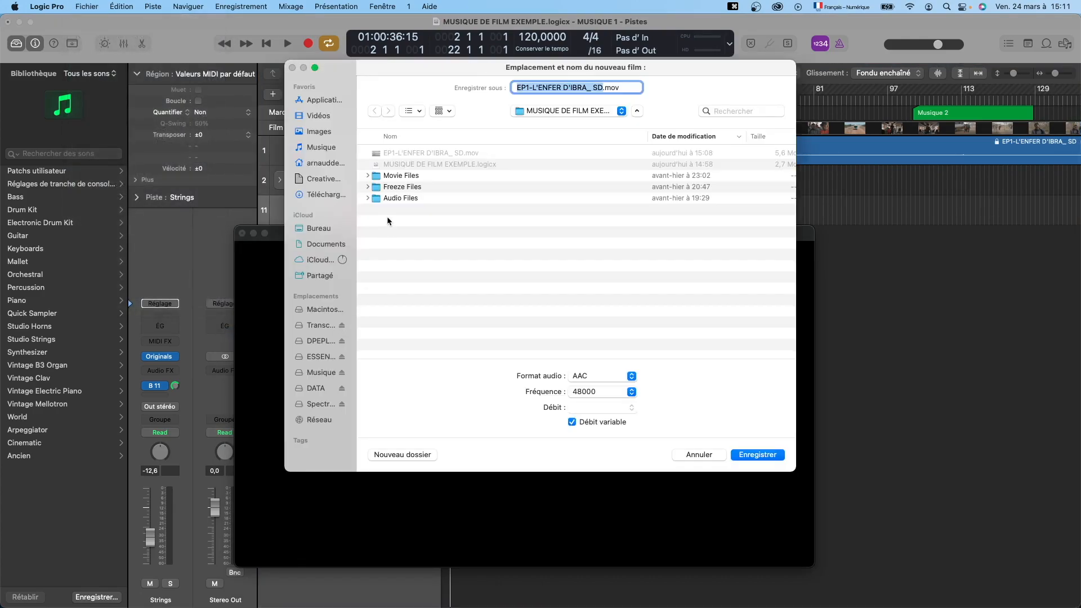
left_click_drag(423, 67, 434, 246)
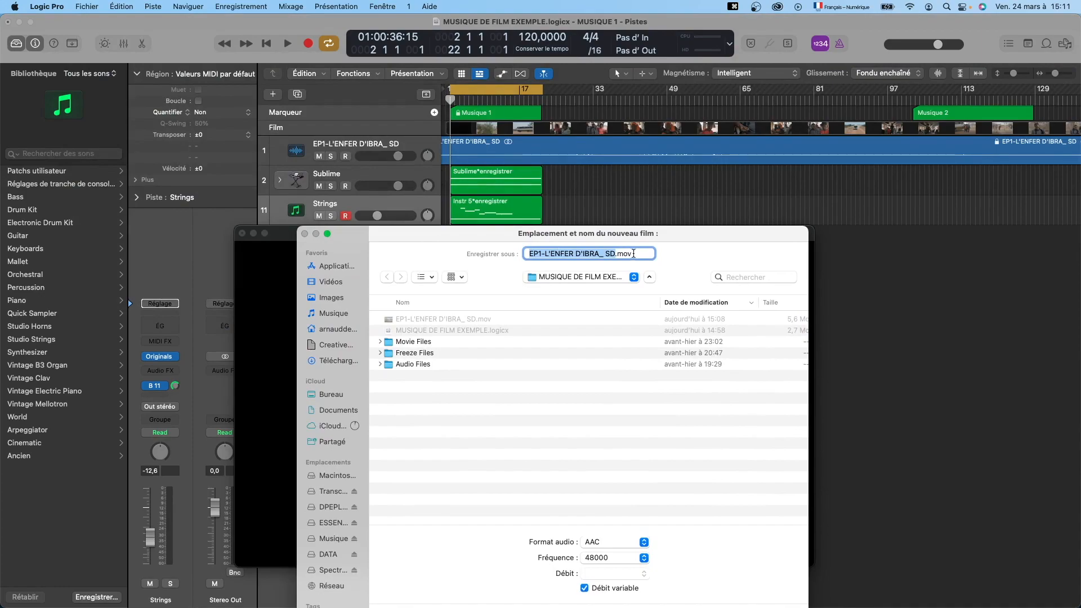
Replace the new film's file name with "Musique 1".
left_click(526, 251)
left_click_drag(526, 251, 654, 252)
type("Musiquer 1")
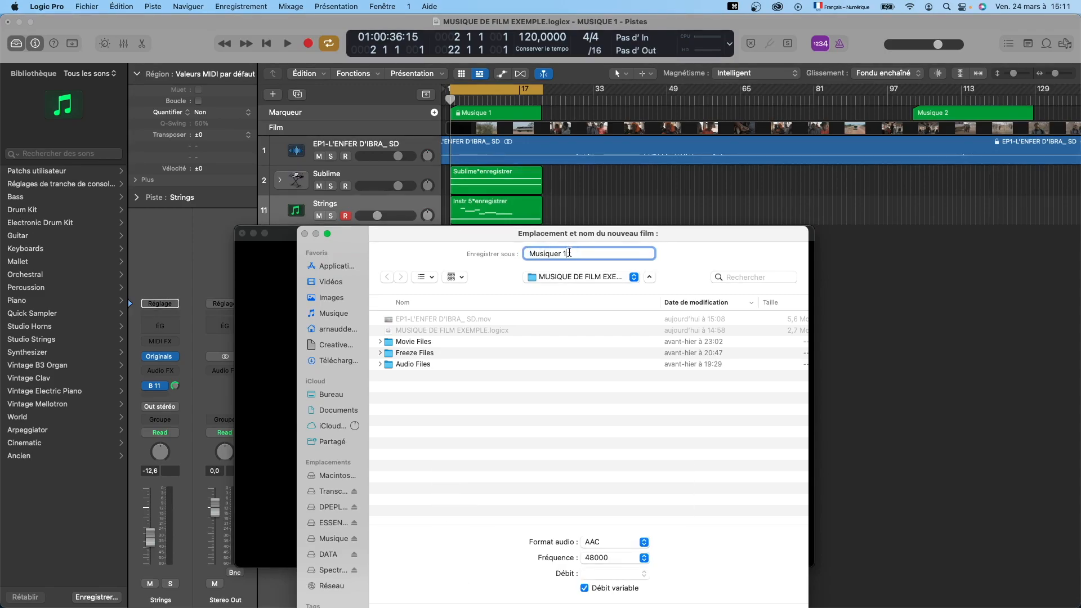
key("BackSpace")
key("BackSpace")
key("BackSpace")
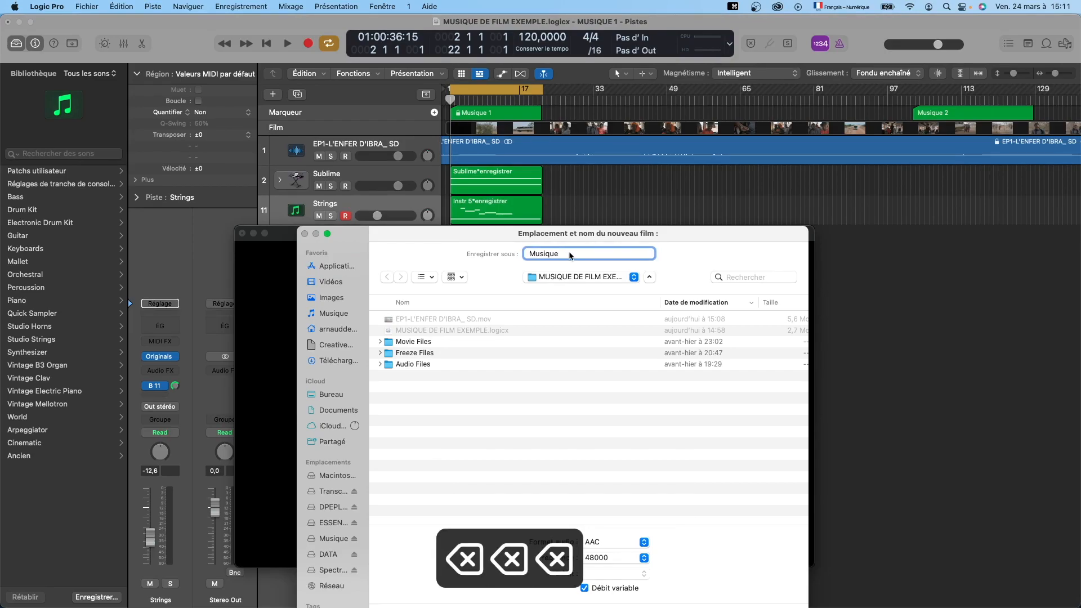
type("1")
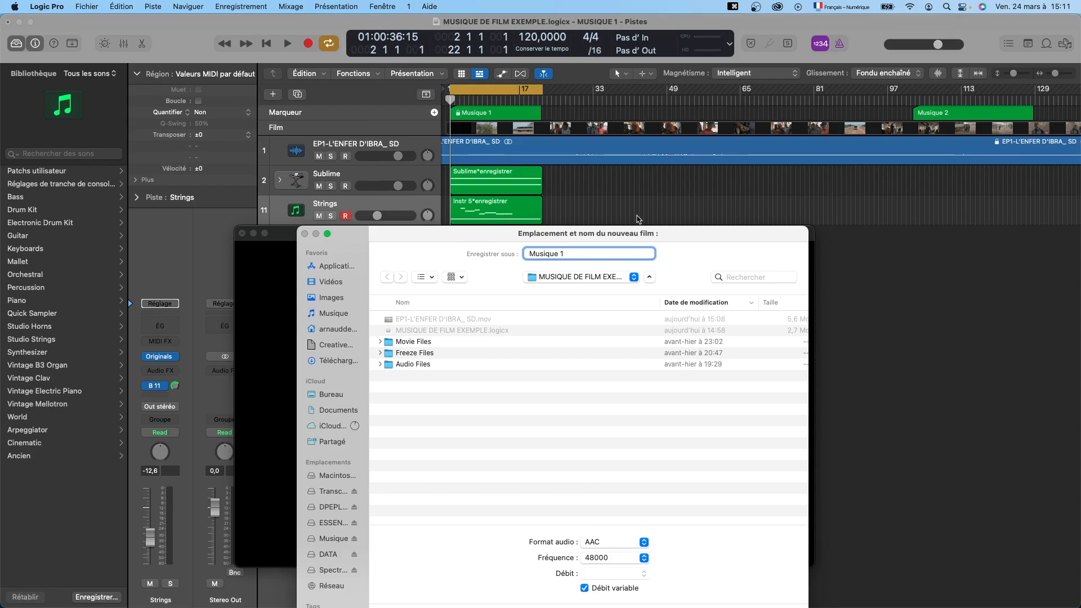
Complete the new film's file name with the start timecode and version so it reads "Musique 1 - 01 00 36 15 V1".
mouse_move(656, 234)
left_mouse_down()
mouse_move(653, 220)
mouse_move(657, 231)
left_mouse_up()
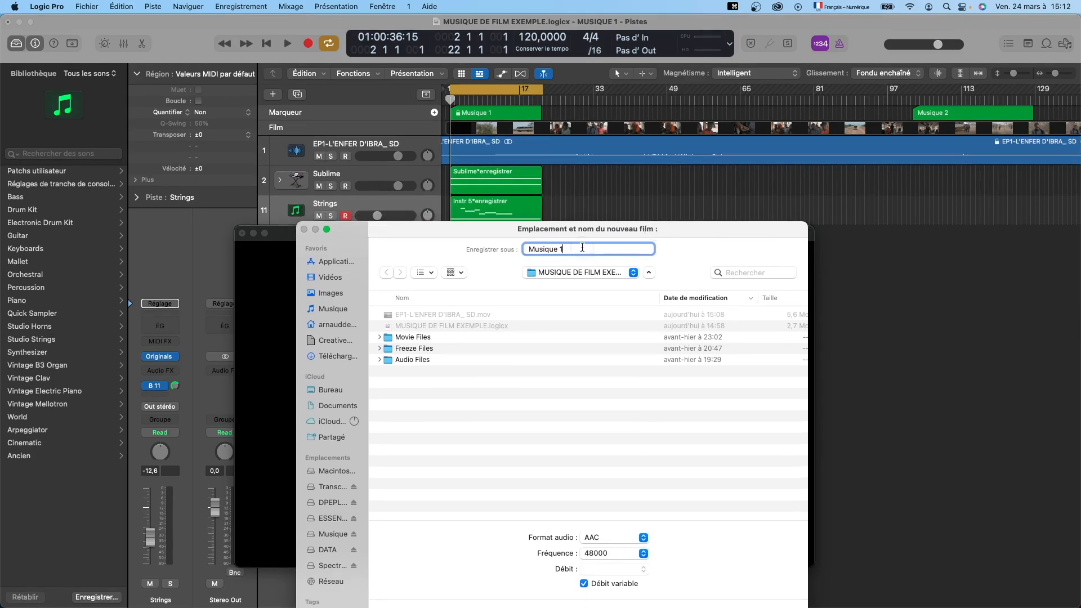
type("-")
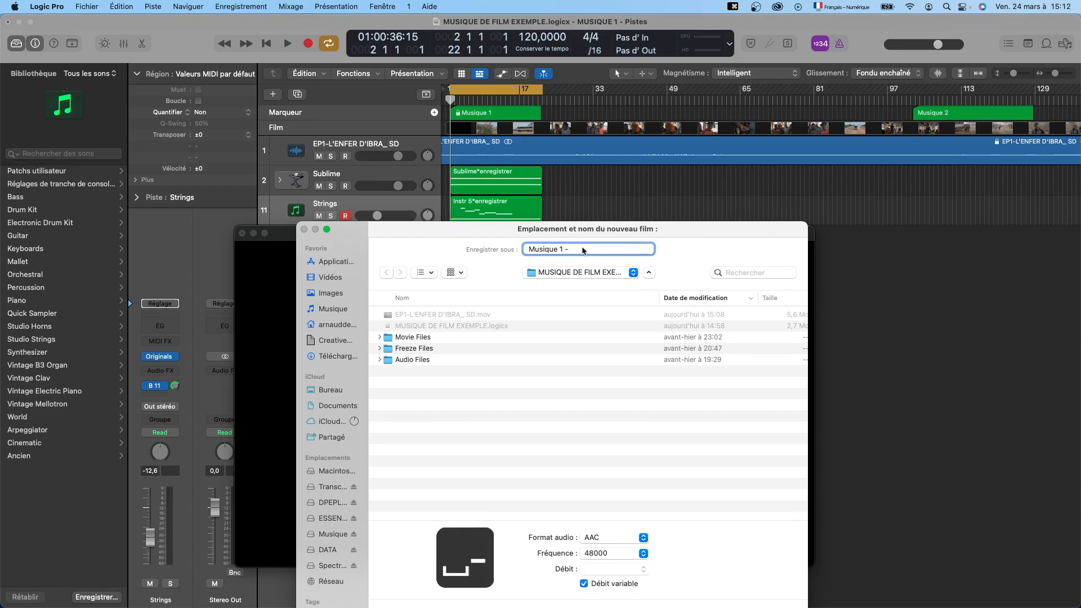
type(" 01")
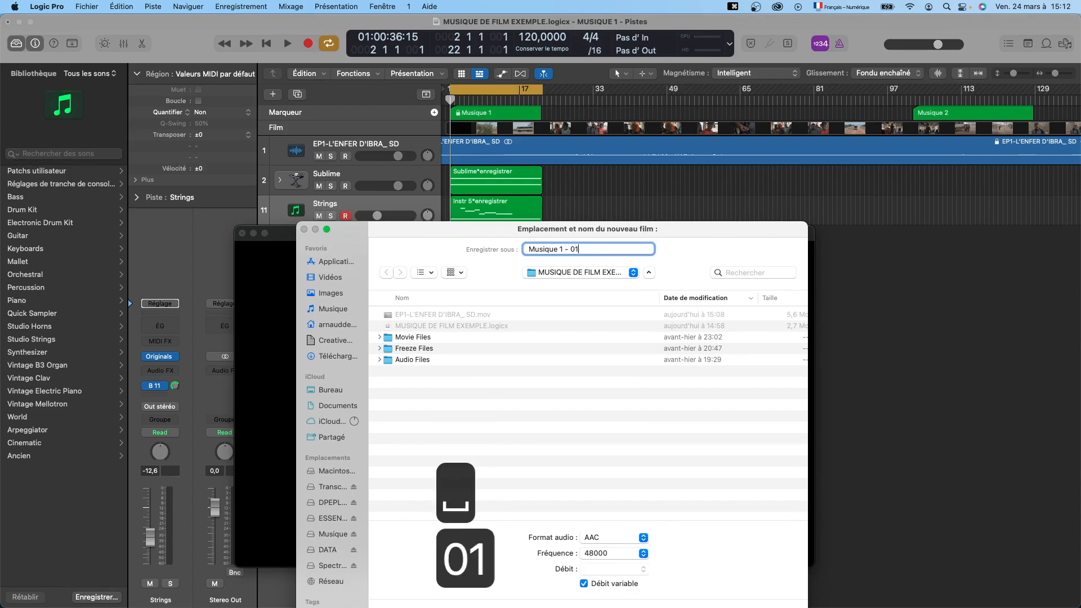
type(" 00 36 15")
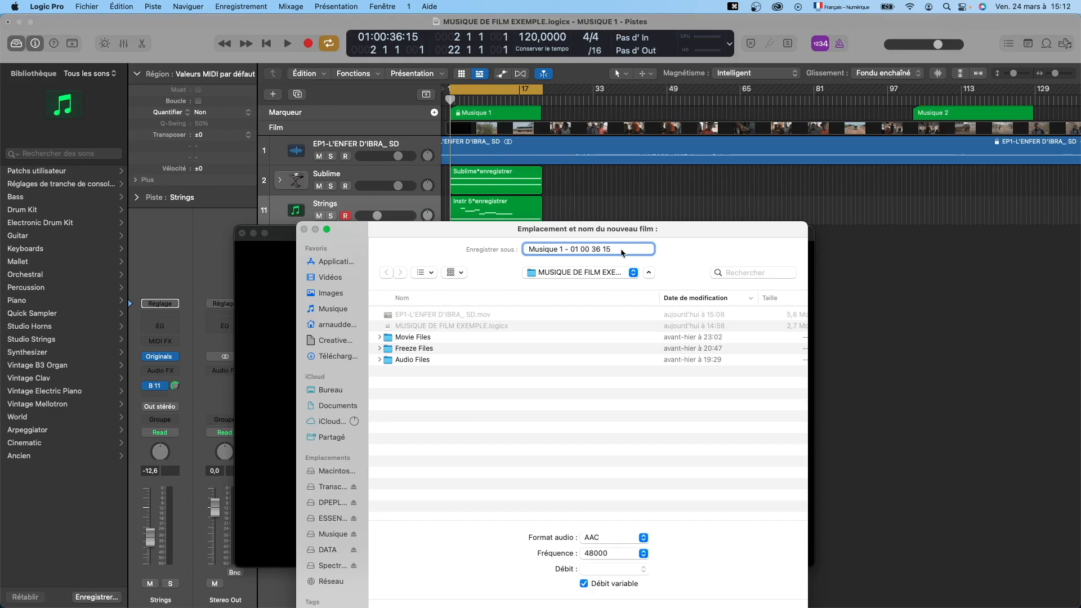
type("V1")
Save the new film and confirm the export without including the film's original sound track.
left_click_drag(496, 229, 492, 175)
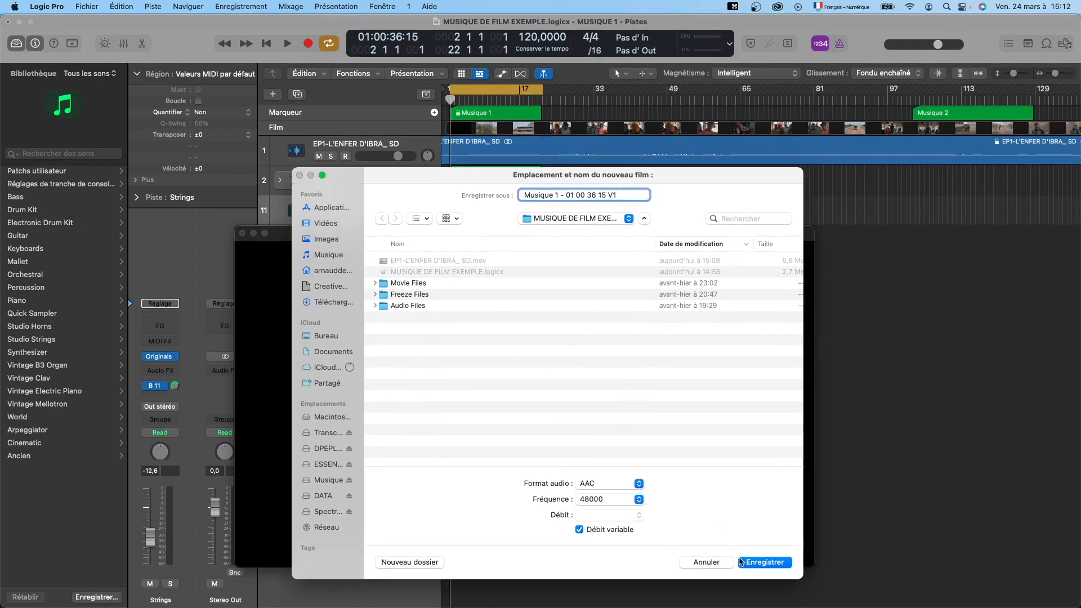
left_click(758, 563)
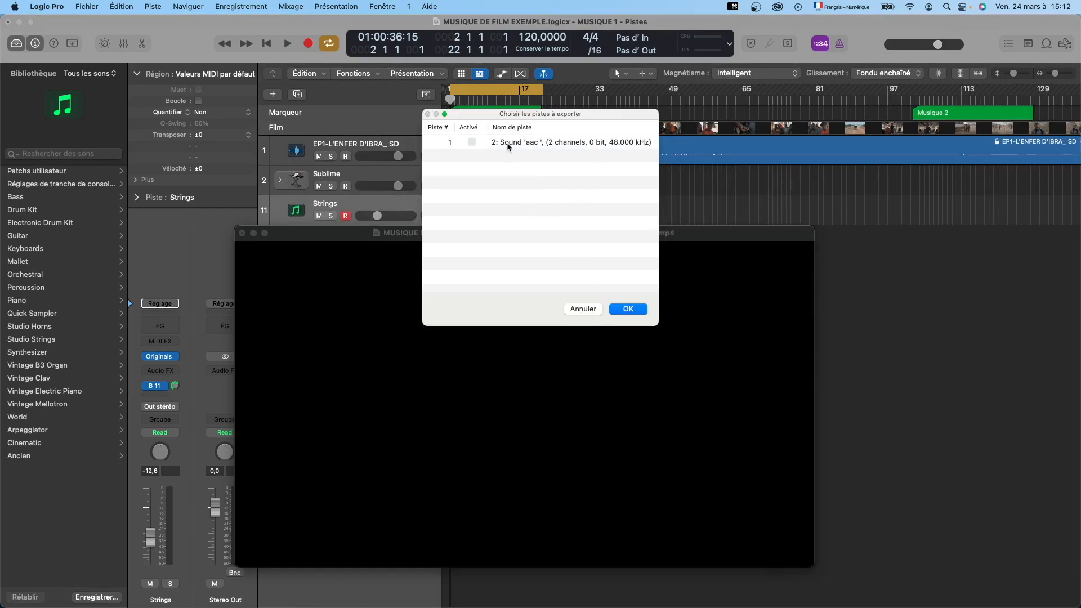
left_click(629, 309)
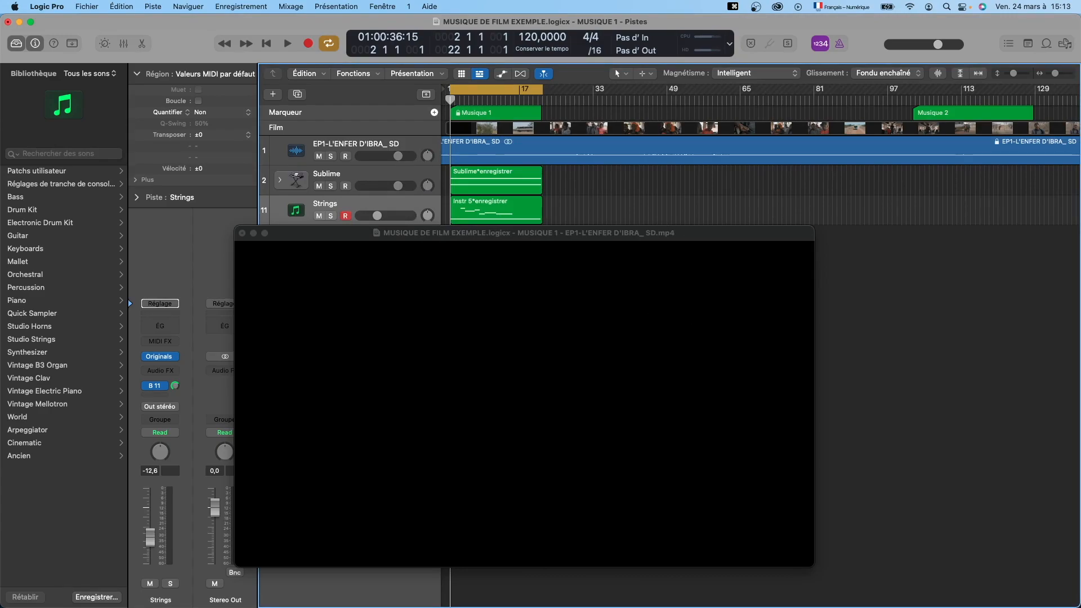
Switch to the Finder and move the earlier export EP1-L'ENFER D'IBRA_ SD.mov from the MUSIQUE DE FILM EXEMPLE folder to the trash.
key("super+Tab")
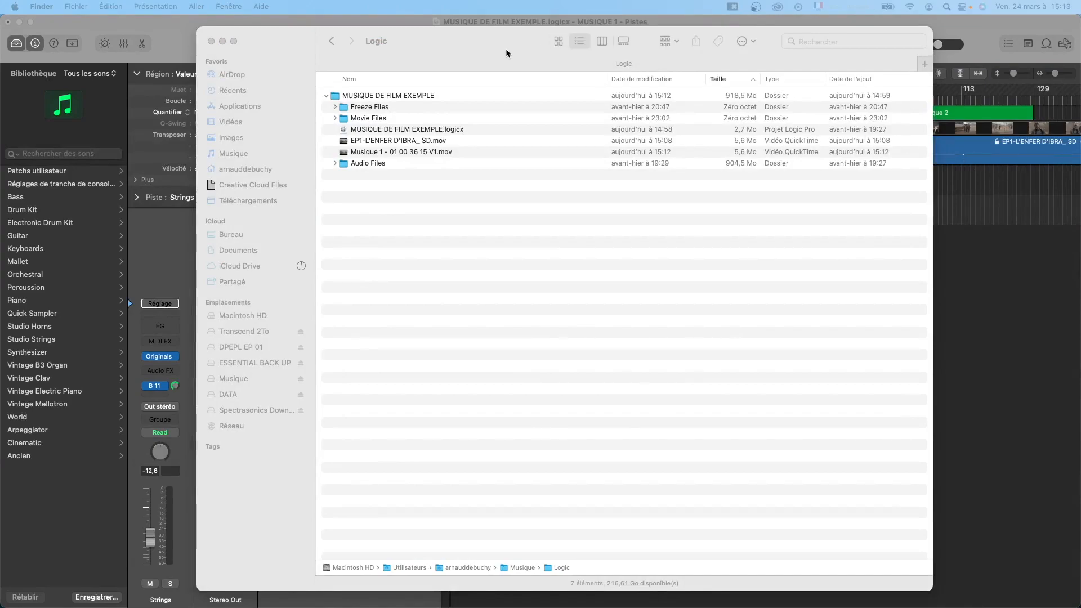
left_click_drag(511, 50, 495, 50)
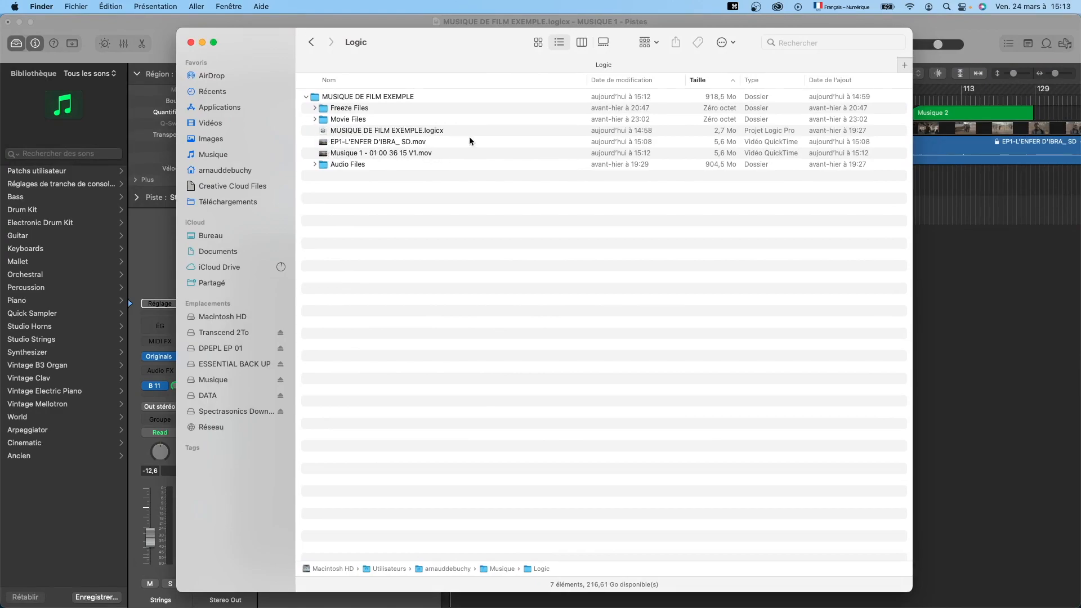
left_click(642, 145)
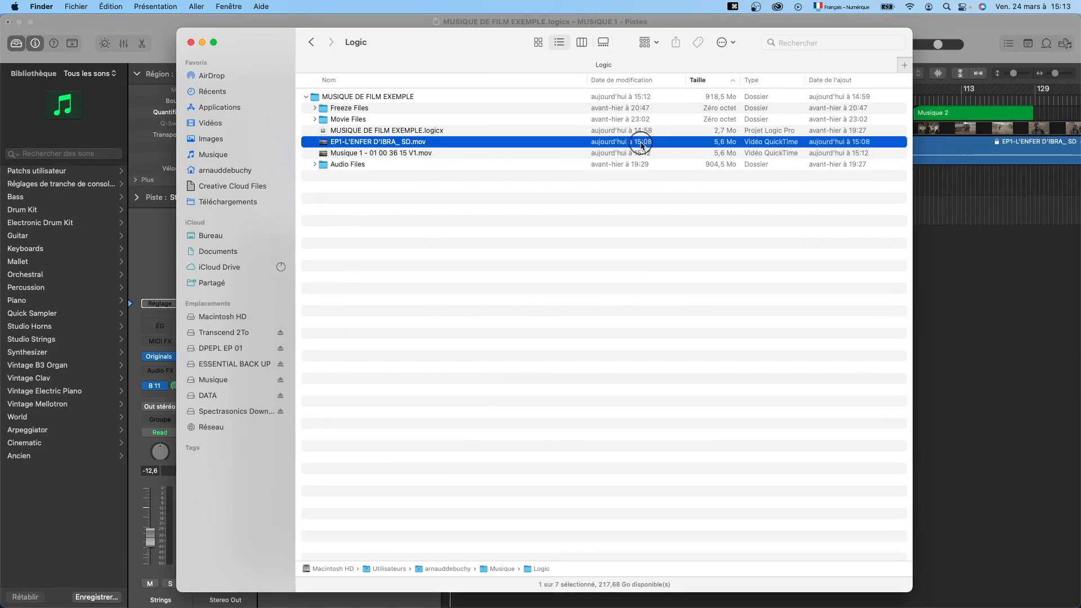
left_click(471, 154)
left_click(445, 143)
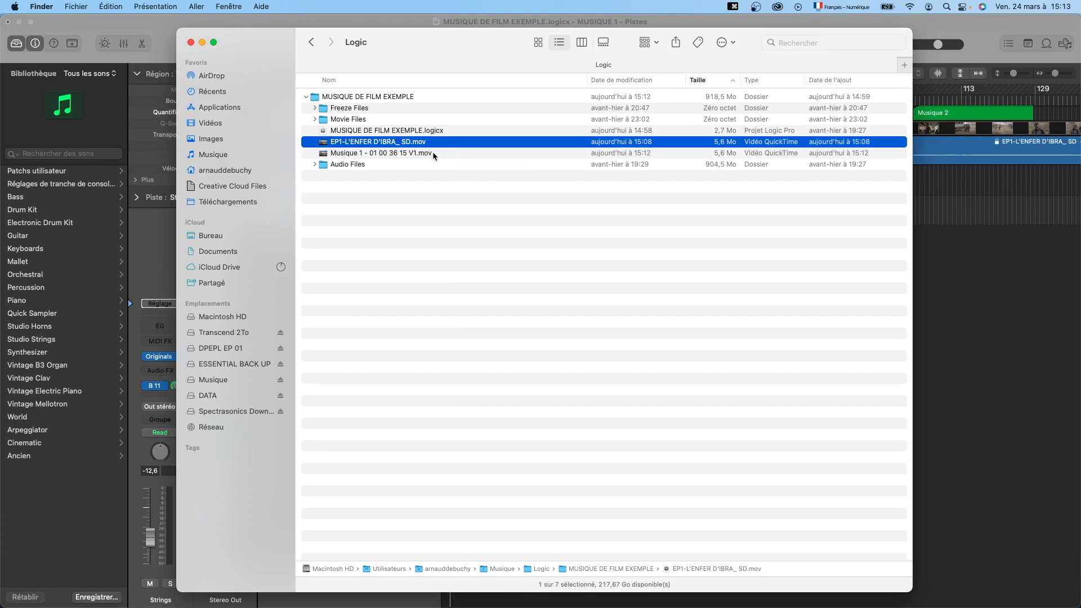
left_click(426, 153)
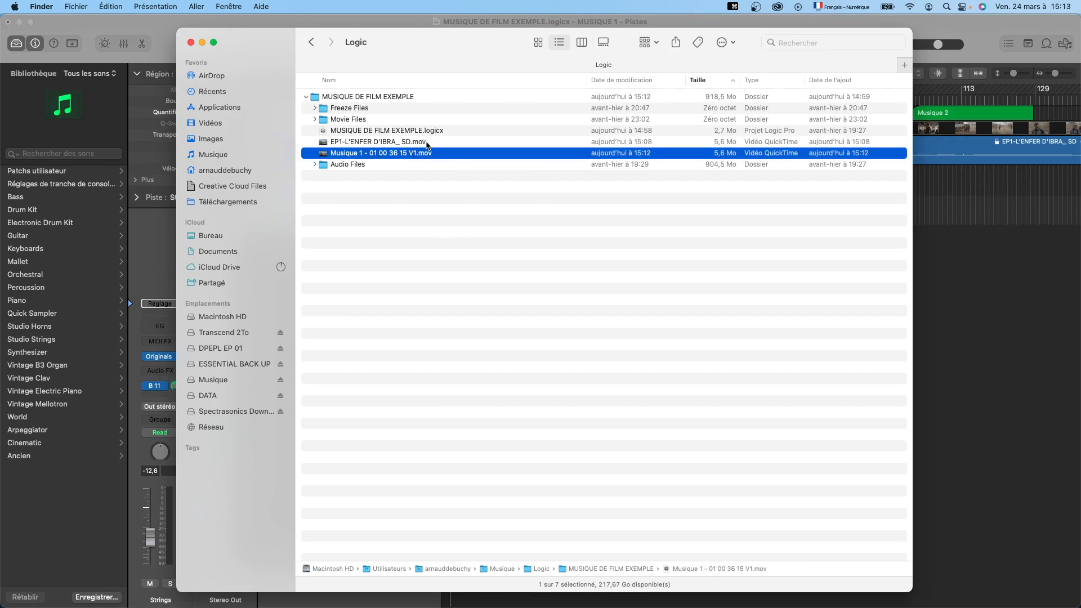
left_click(425, 141)
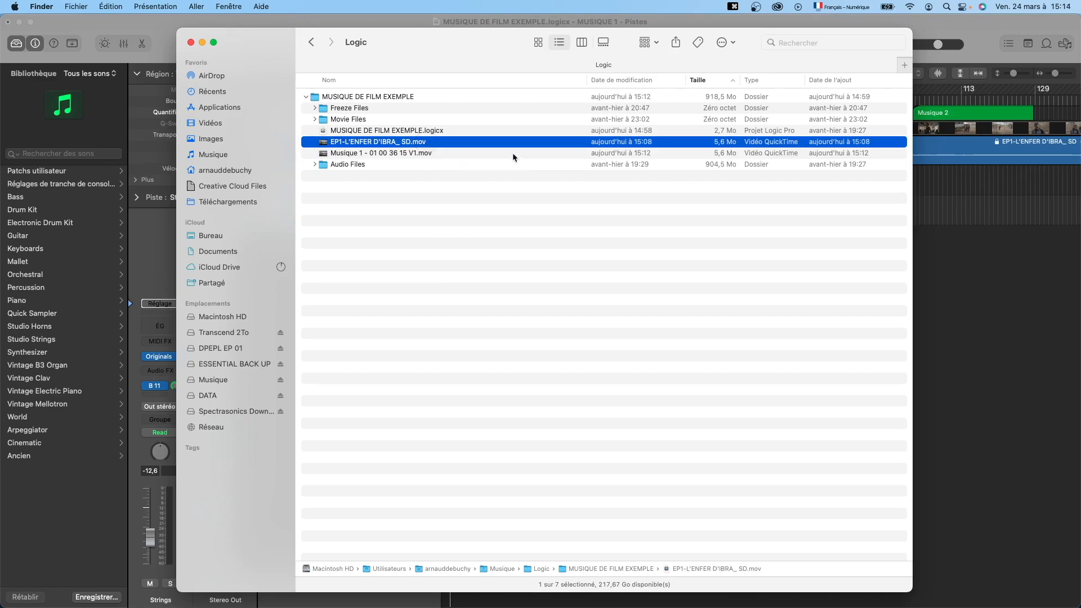
key("super+BackSpace")
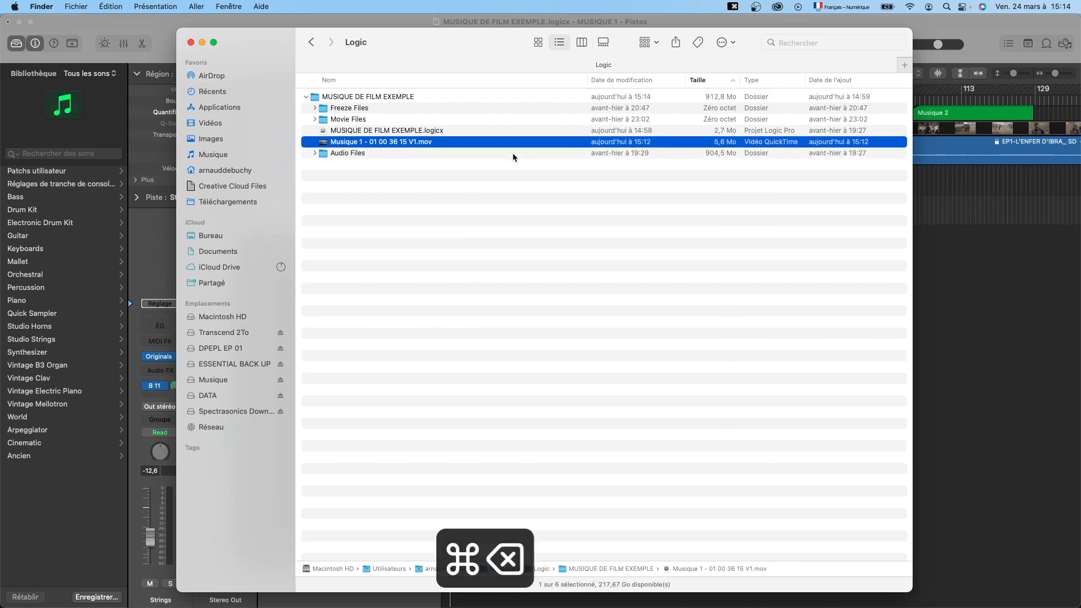